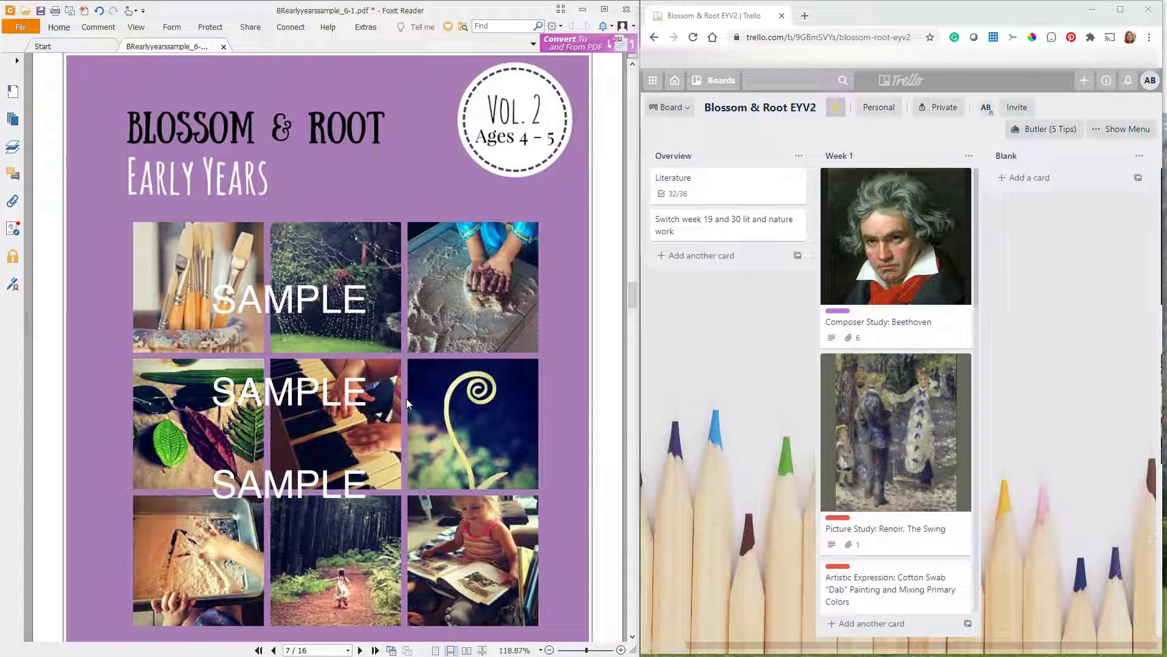
# - Scroll the PDF to the Week 1 'This Week In...' page (page 10), then open the Composer Study: Beethoven card
pyautogui.scroll(-15, 559, 366)
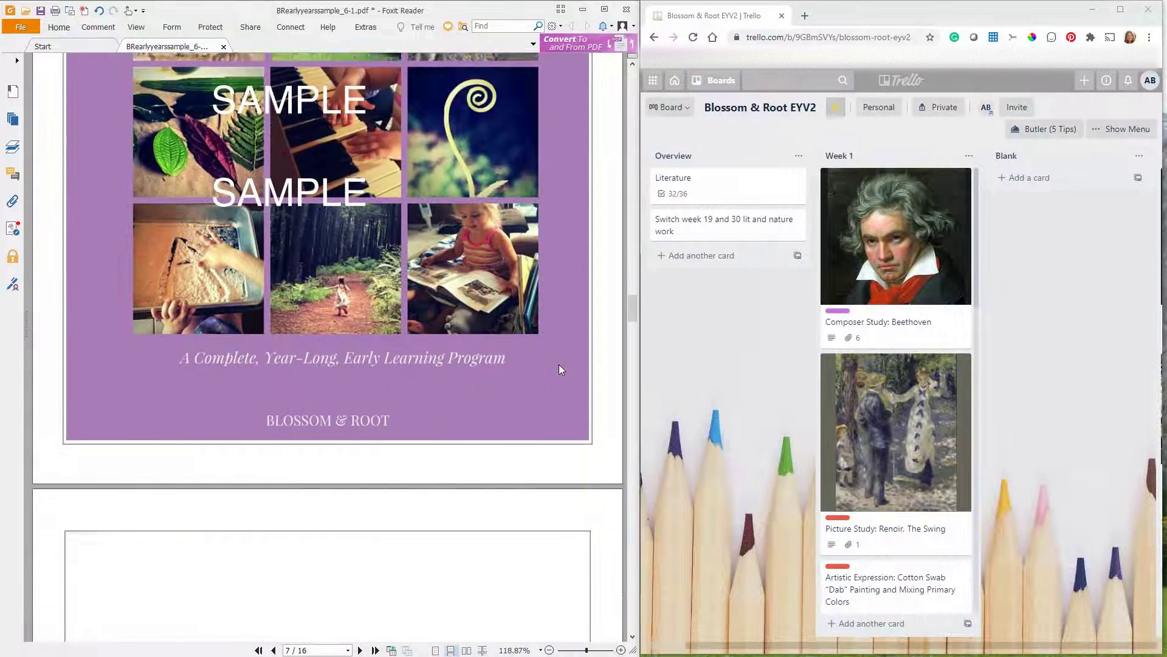
pyautogui.scroll(-3, 566, 369)
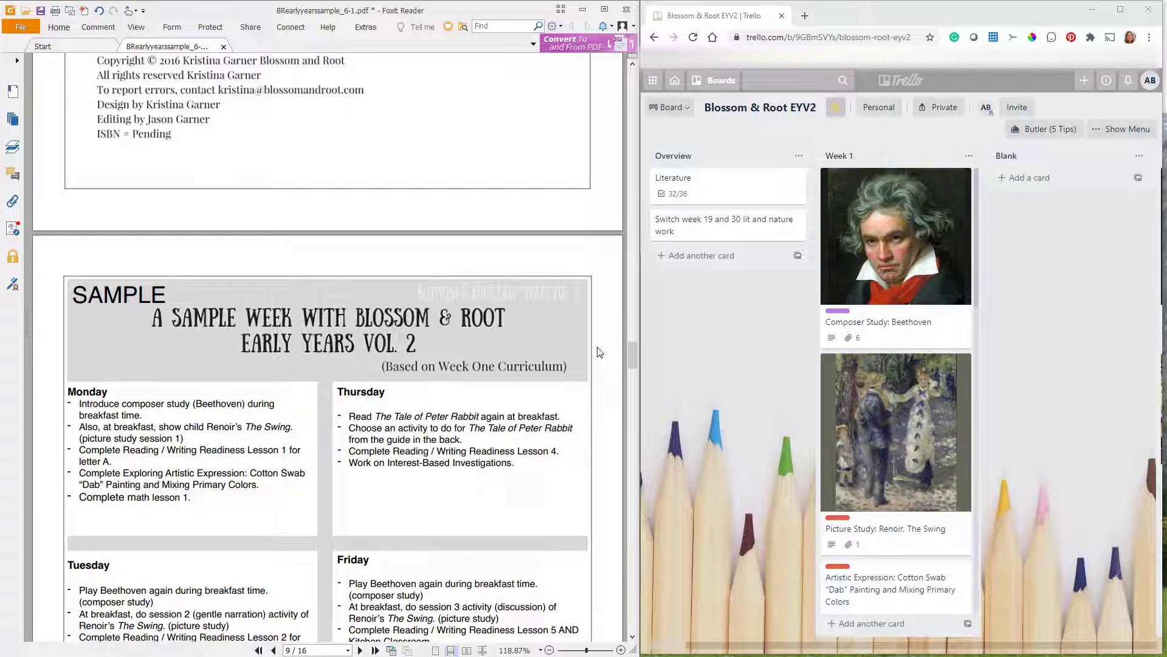
pyautogui.scroll(-3, 600, 352)
pyautogui.scroll(-1, 602, 352)
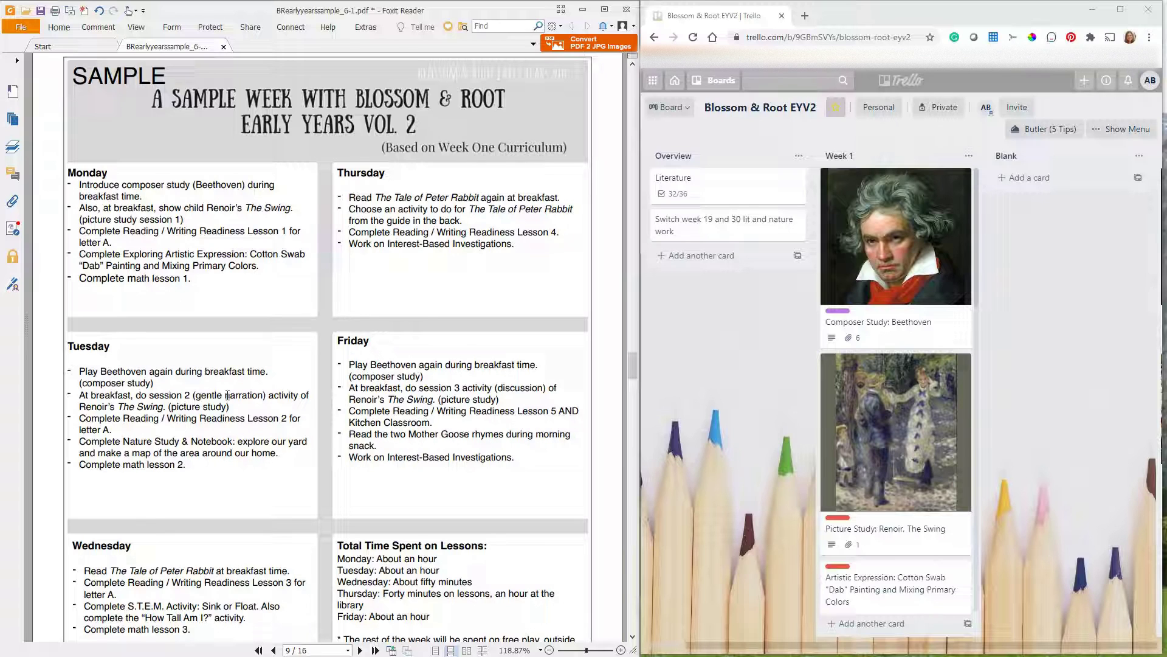
pyautogui.scroll(-3, 261, 365)
pyautogui.scroll(-2, 283, 323)
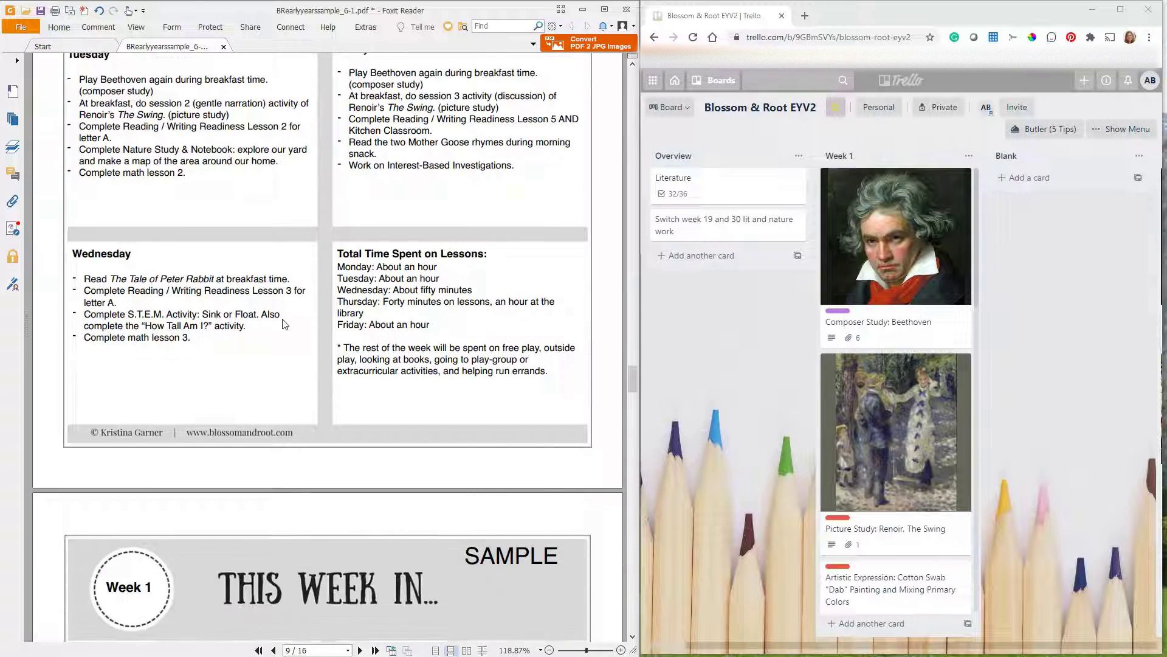
pyautogui.scroll(-2, 304, 313)
pyautogui.scroll(-3, 305, 312)
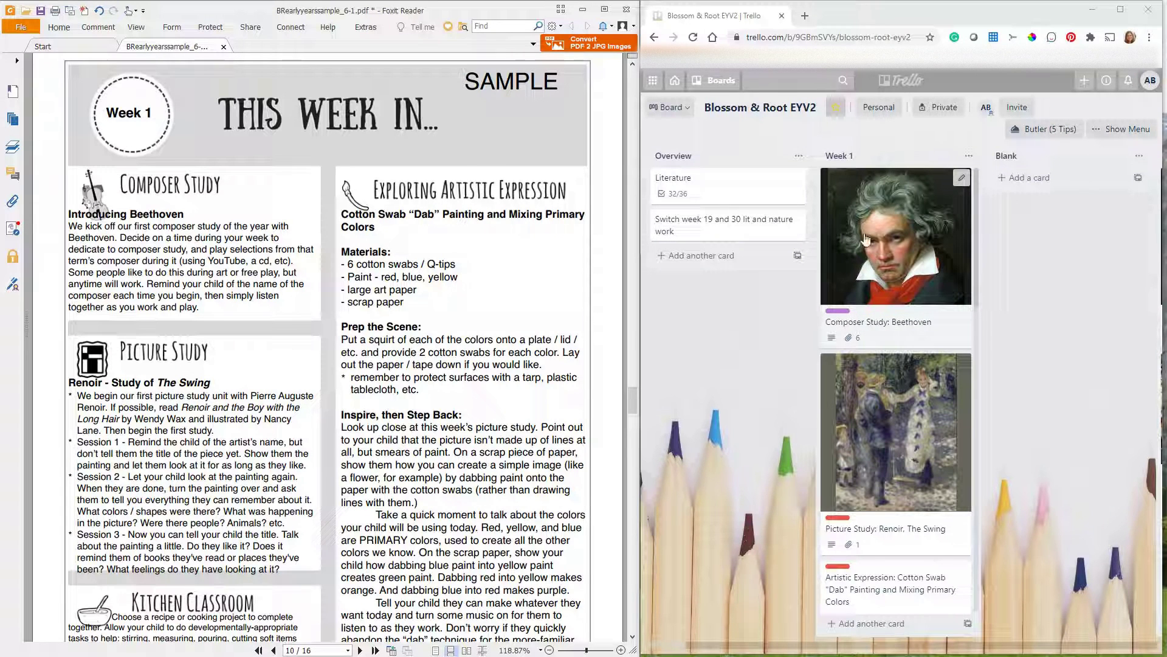
pyautogui.click(883, 273)
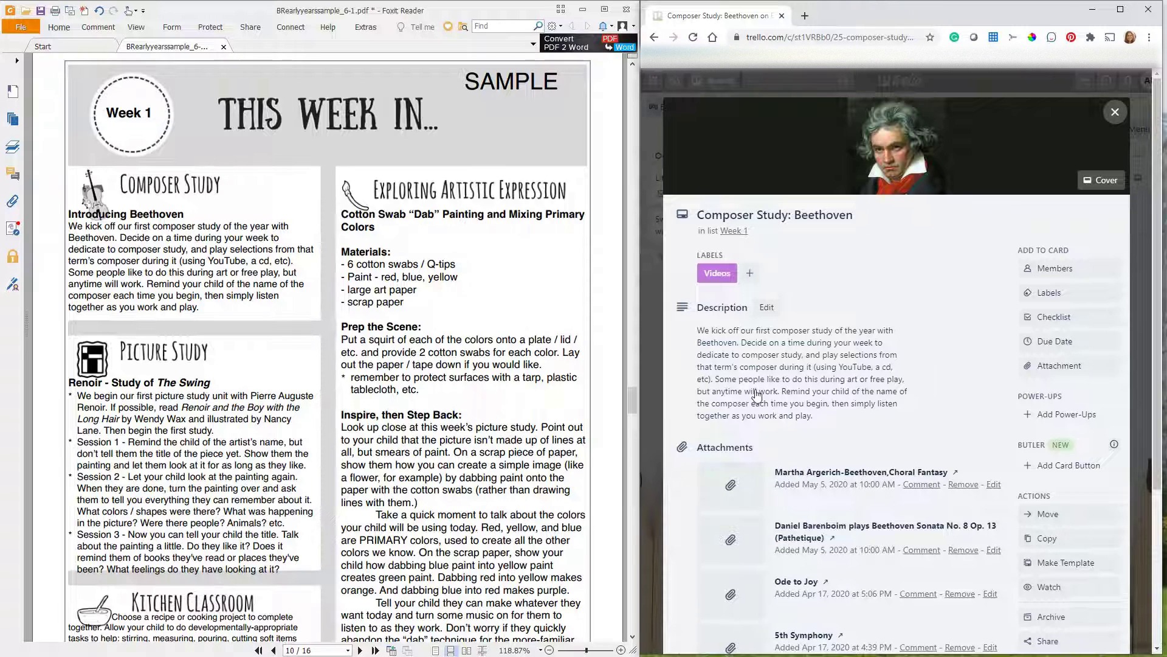
# - Scroll the Beethoven card to its attached recordings, including Ode to Joy and 5th Symphony
pyautogui.scroll(-3, 900, 356)
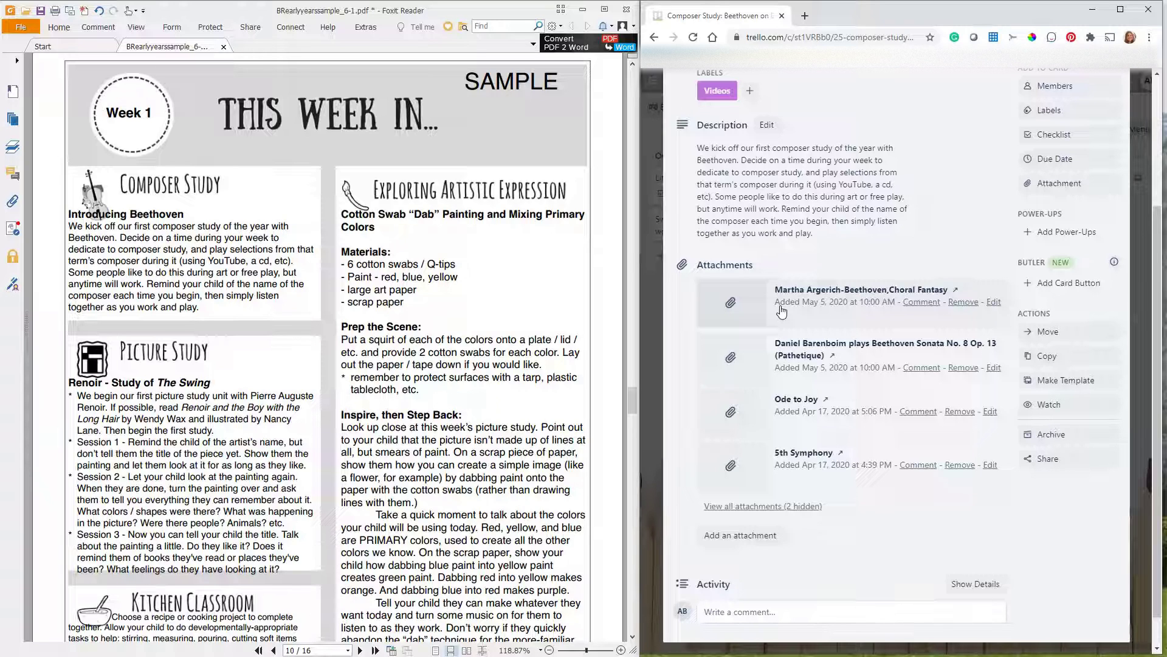
pyautogui.scroll(3, 815, 311)
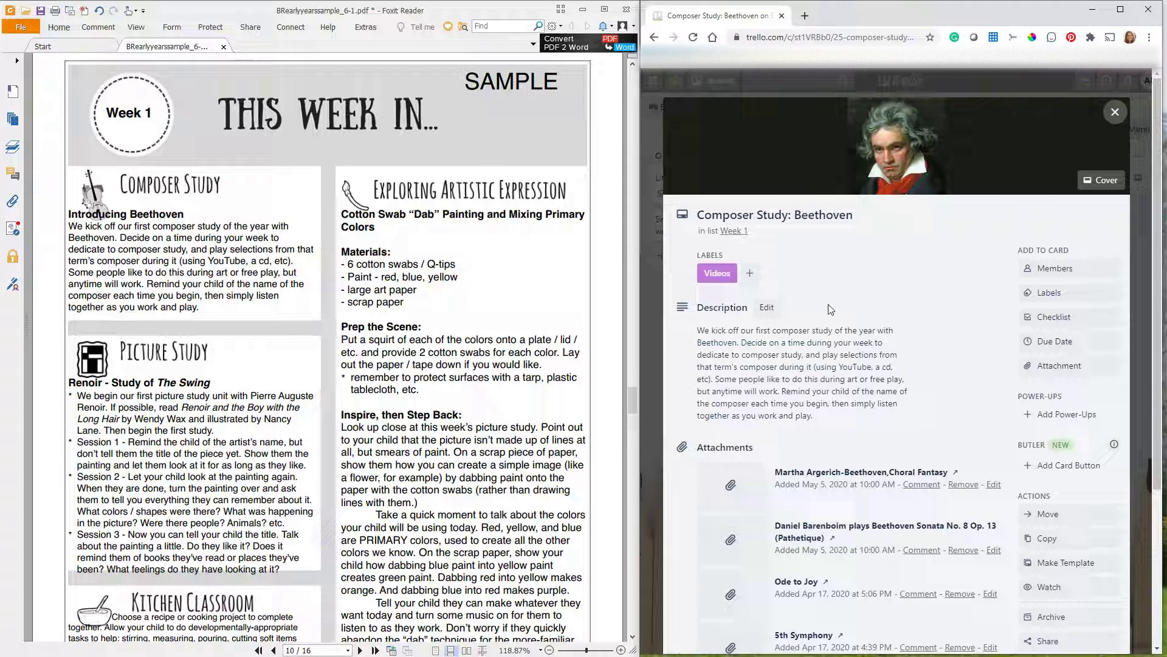
# - Close the Beethoven card, view the Picture Study: Renoir, The Swing painting full size, then close it
pyautogui.click(1115, 113)
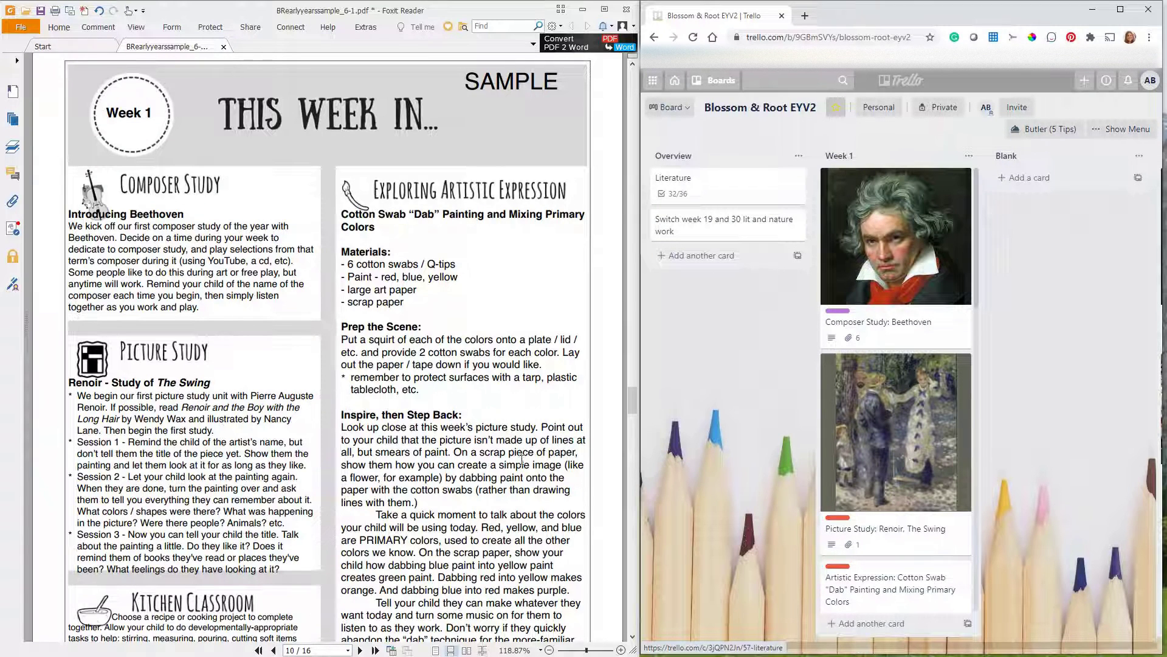
pyautogui.click(904, 471)
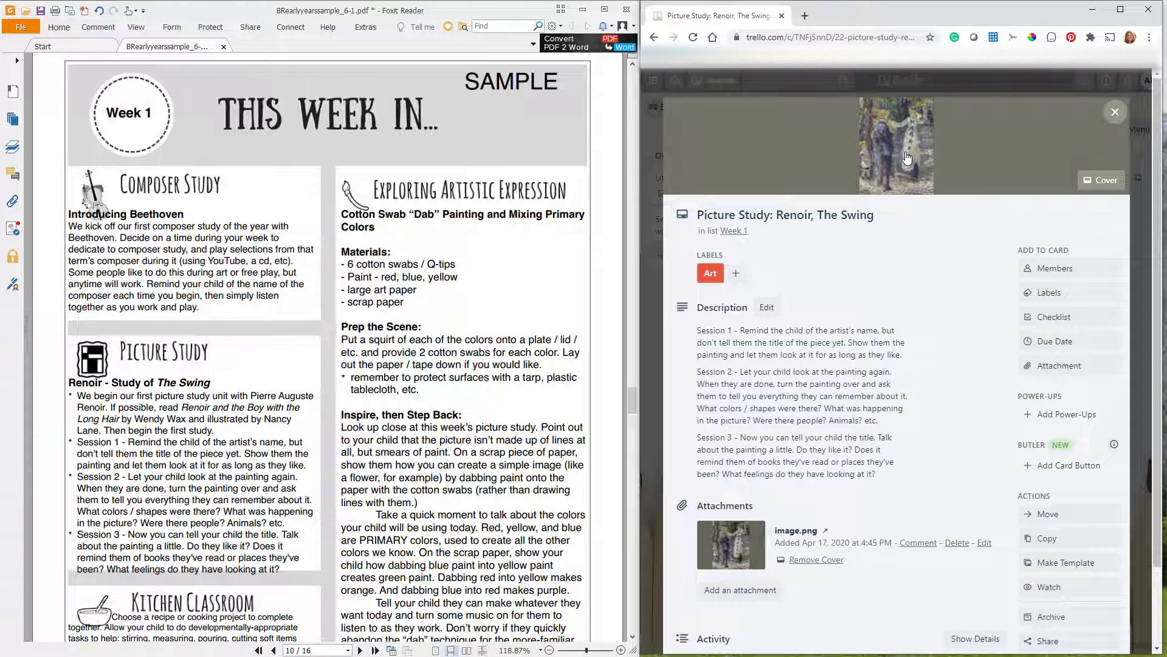
pyautogui.click(906, 158)
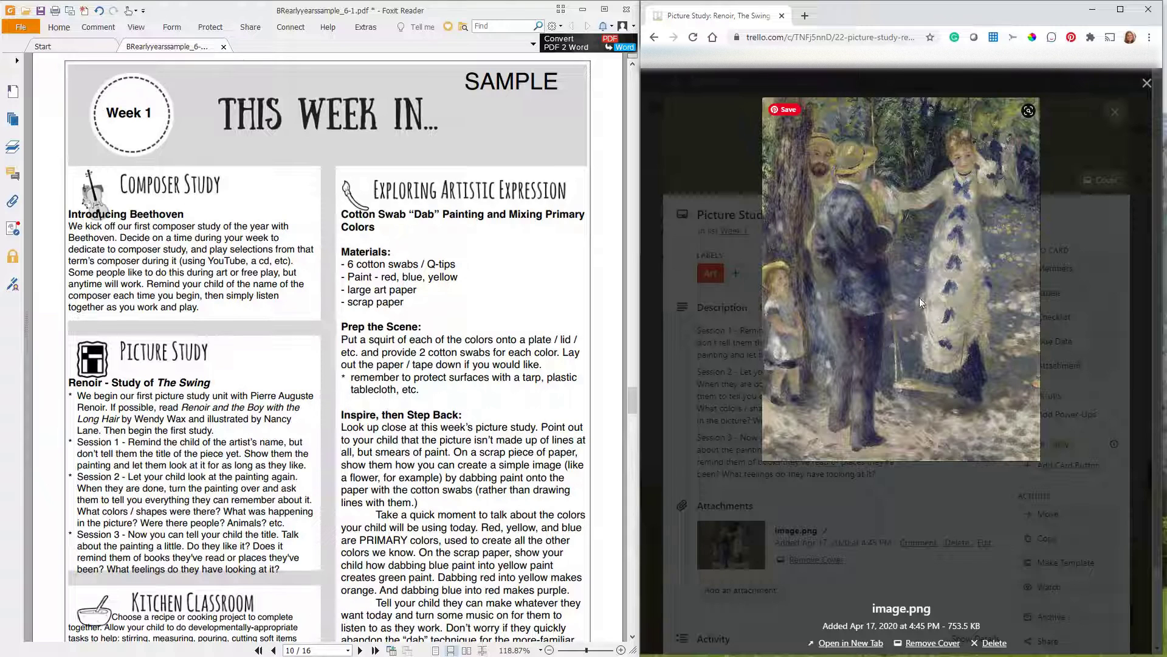
pyautogui.click(1147, 84)
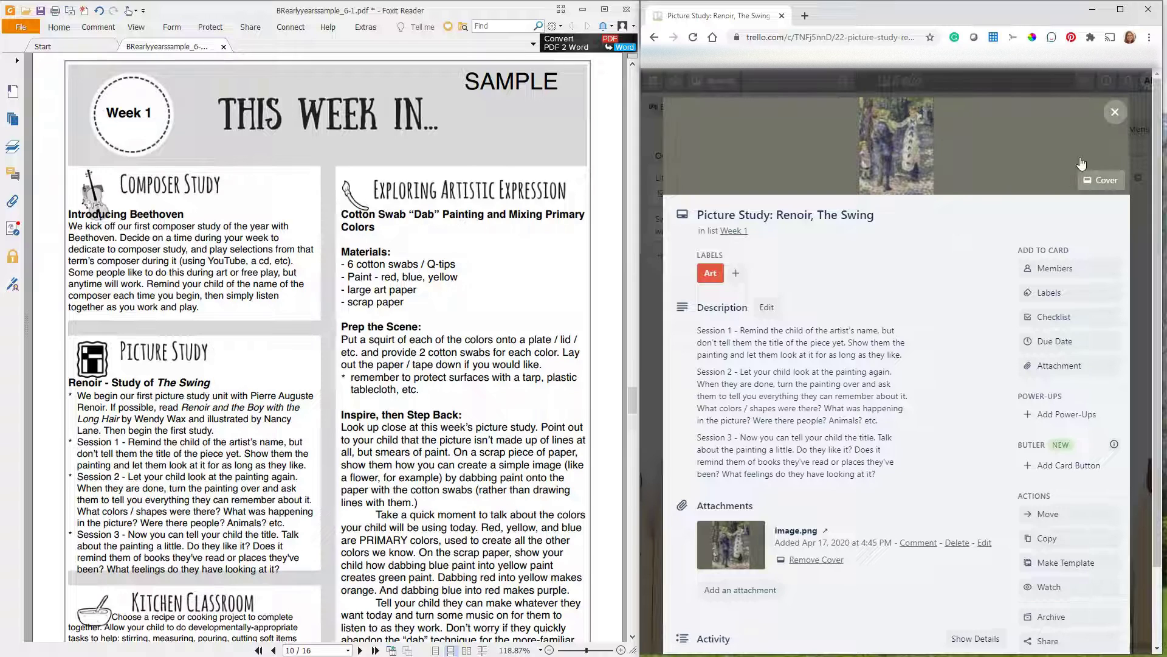
pyautogui.click(1115, 112)
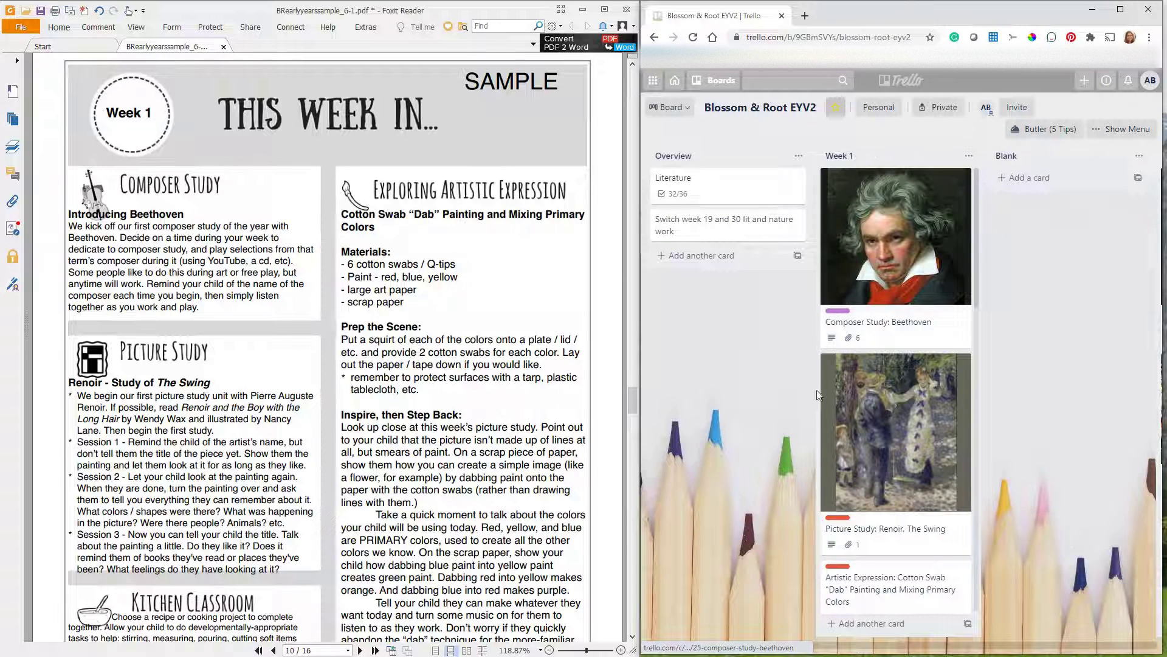
pyautogui.click(718, 80)
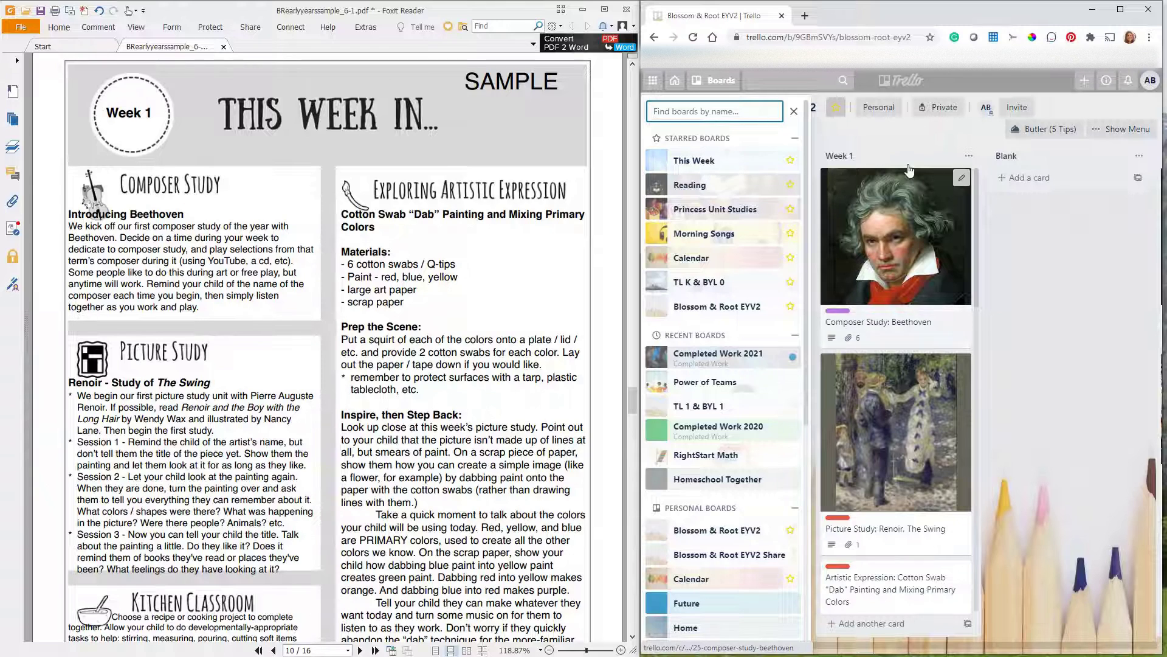
pyautogui.click(888, 140)
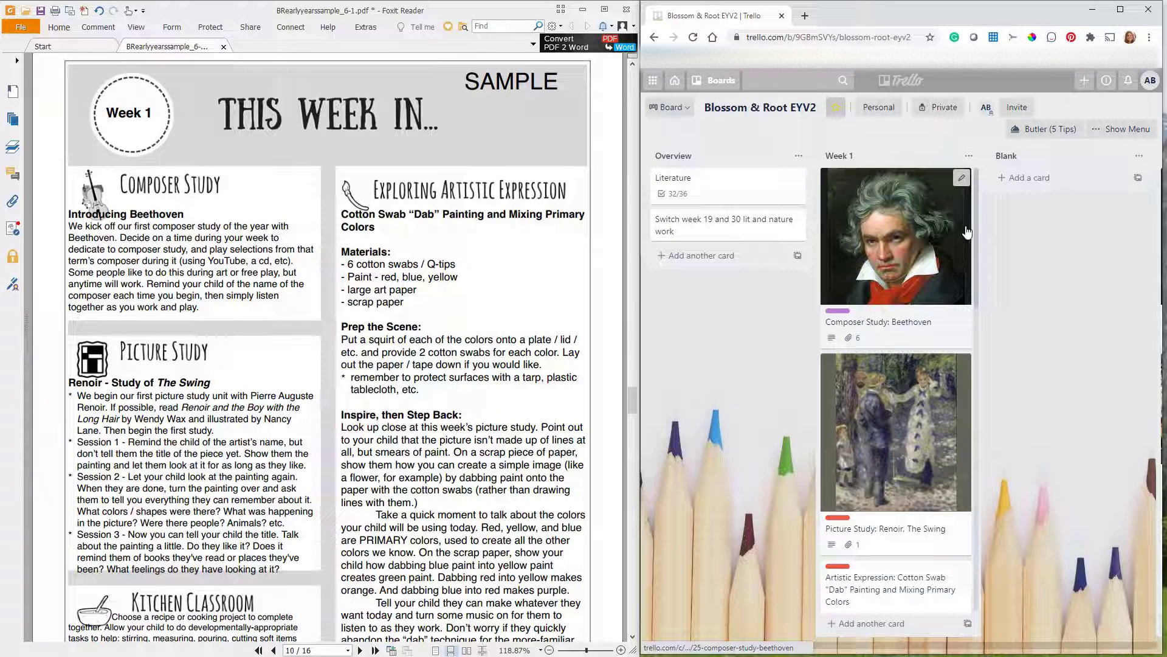
pyautogui.moveTo(860, 242); pyautogui.dragTo(860, 277)
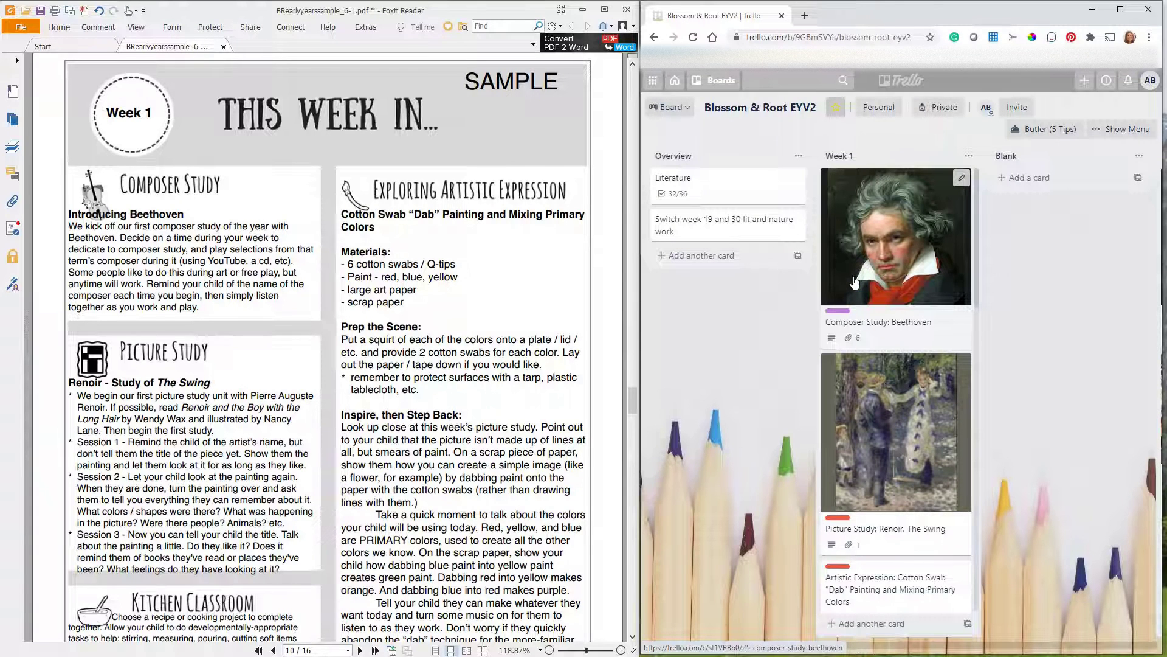
pyautogui.click(961, 179)
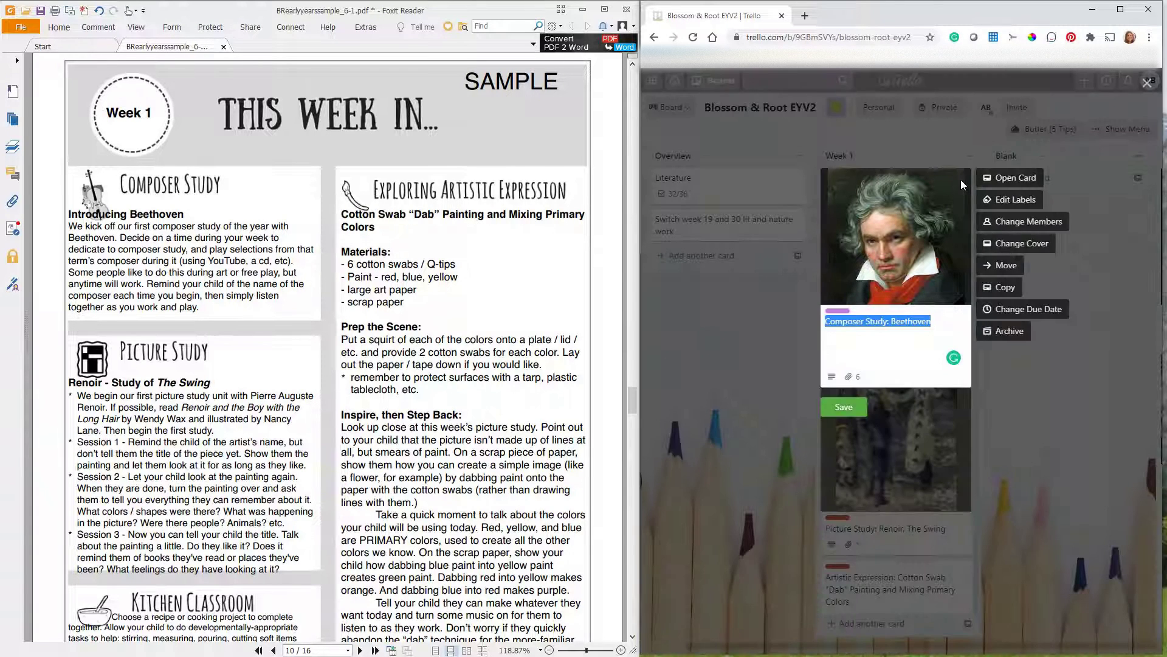
pyautogui.click(1003, 287)
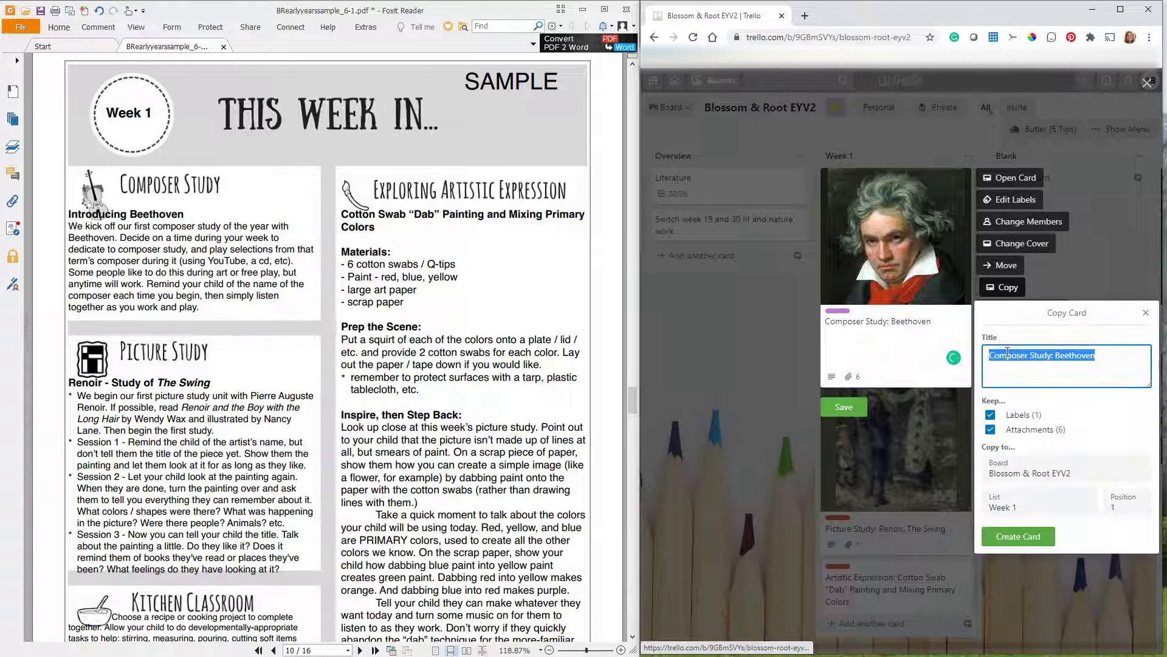
pyautogui.click(1013, 535)
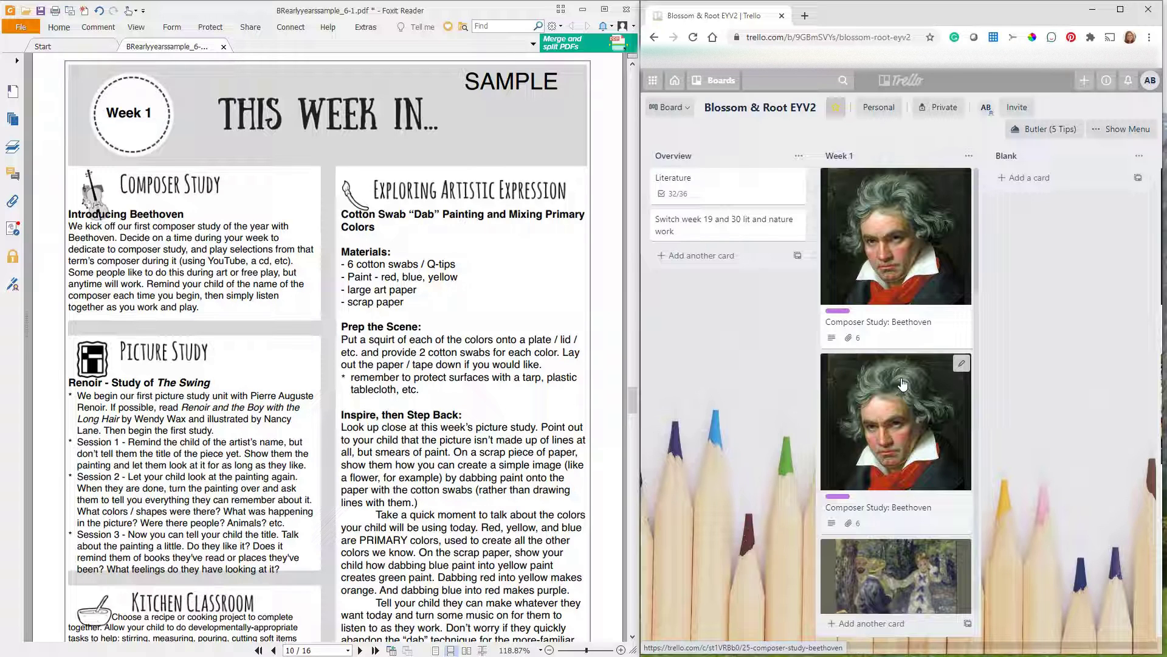
pyautogui.rightClick(937, 453)
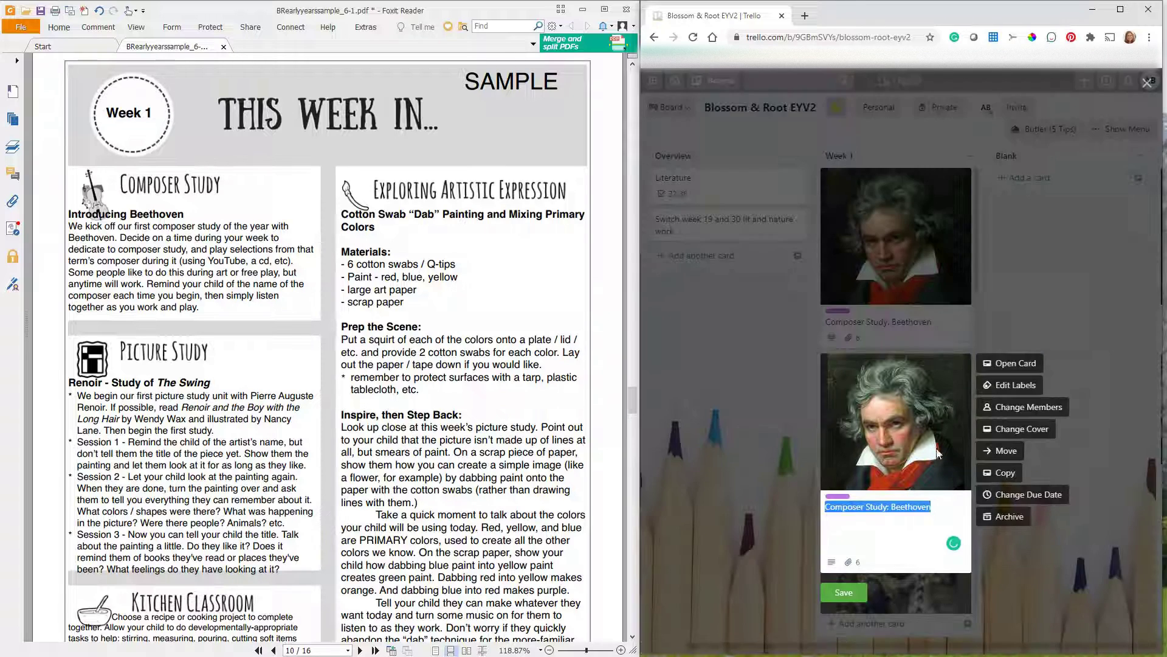
pyautogui.click(997, 517)
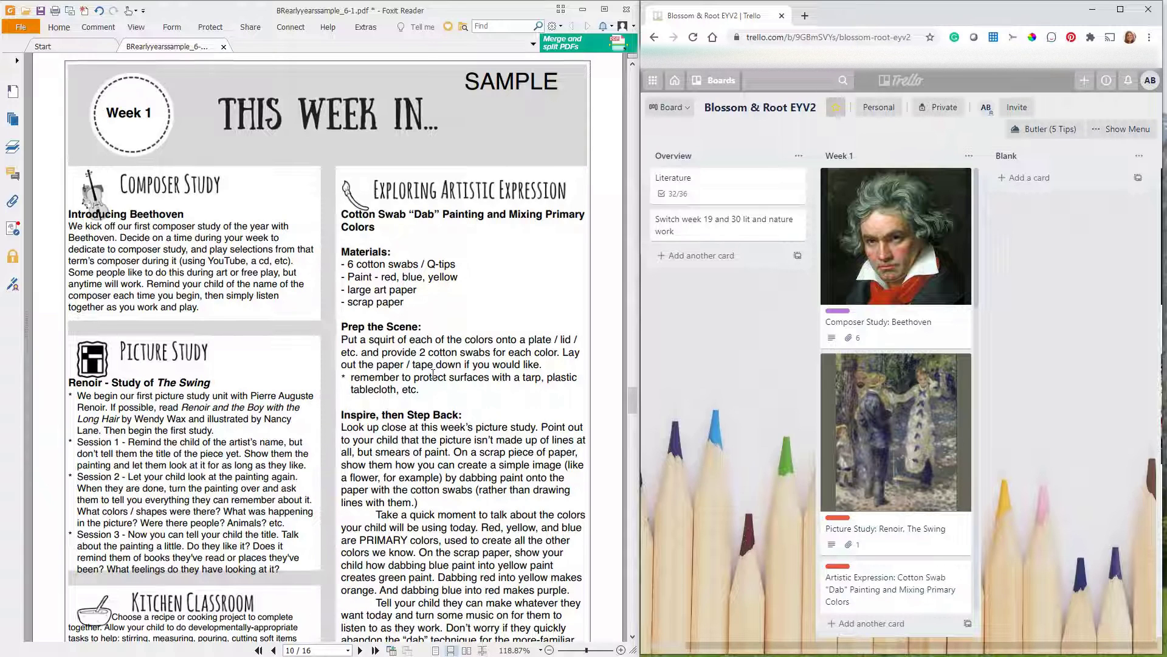
pyautogui.scroll(-4, 264, 437)
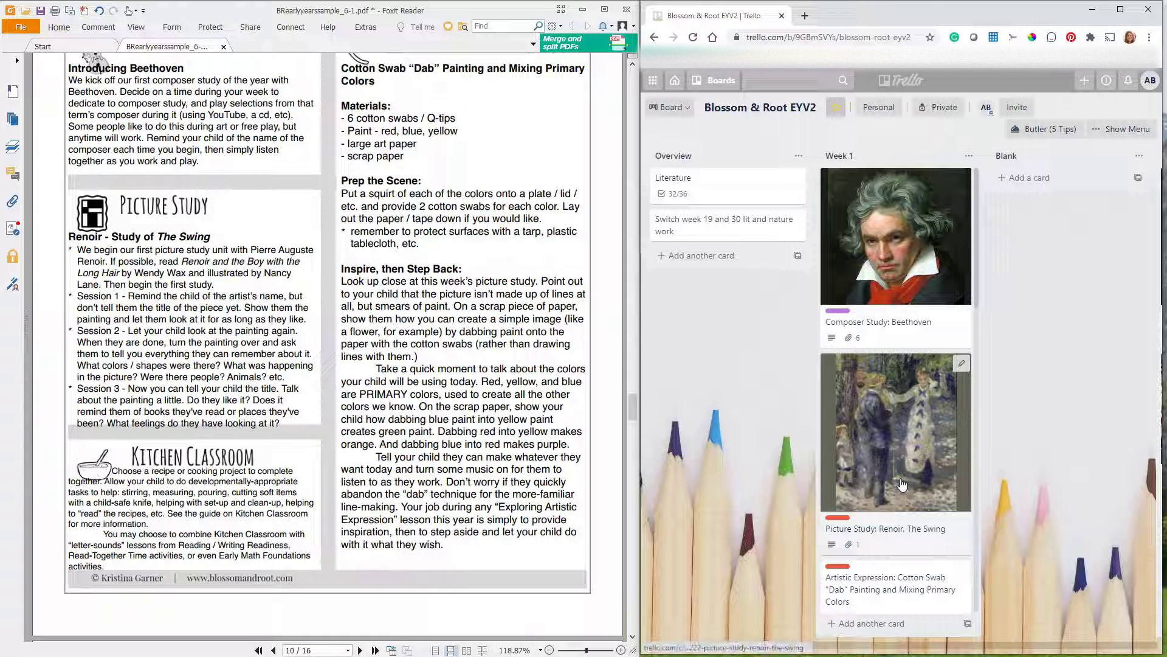
pyautogui.scroll(-3, 902, 484)
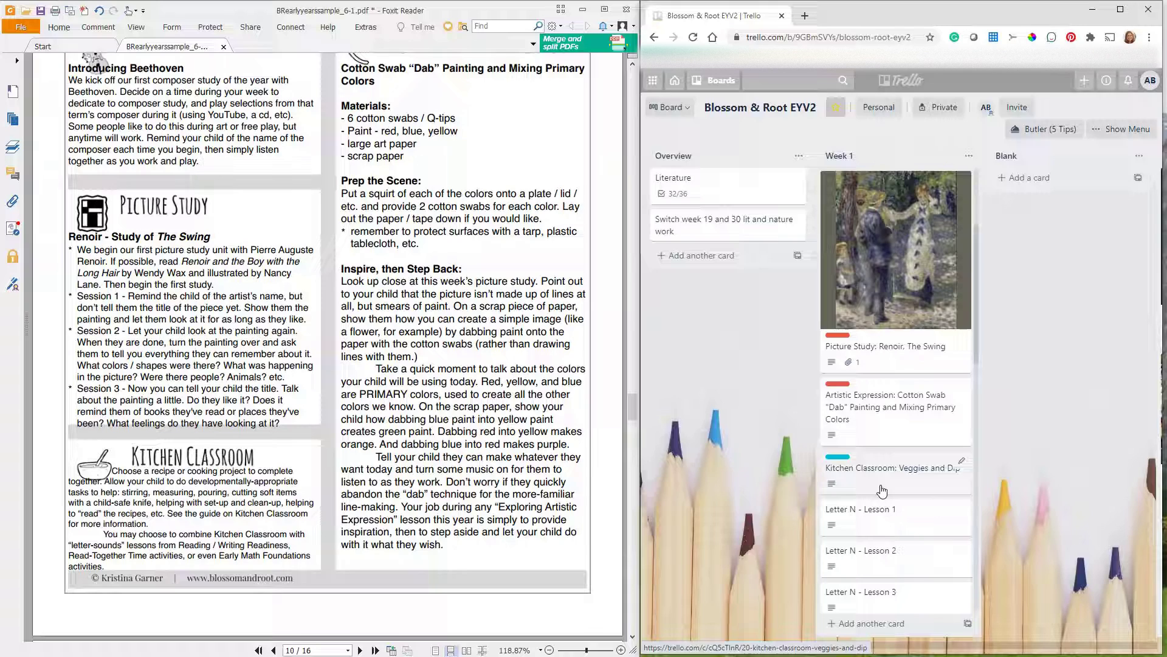
pyautogui.click(882, 491)
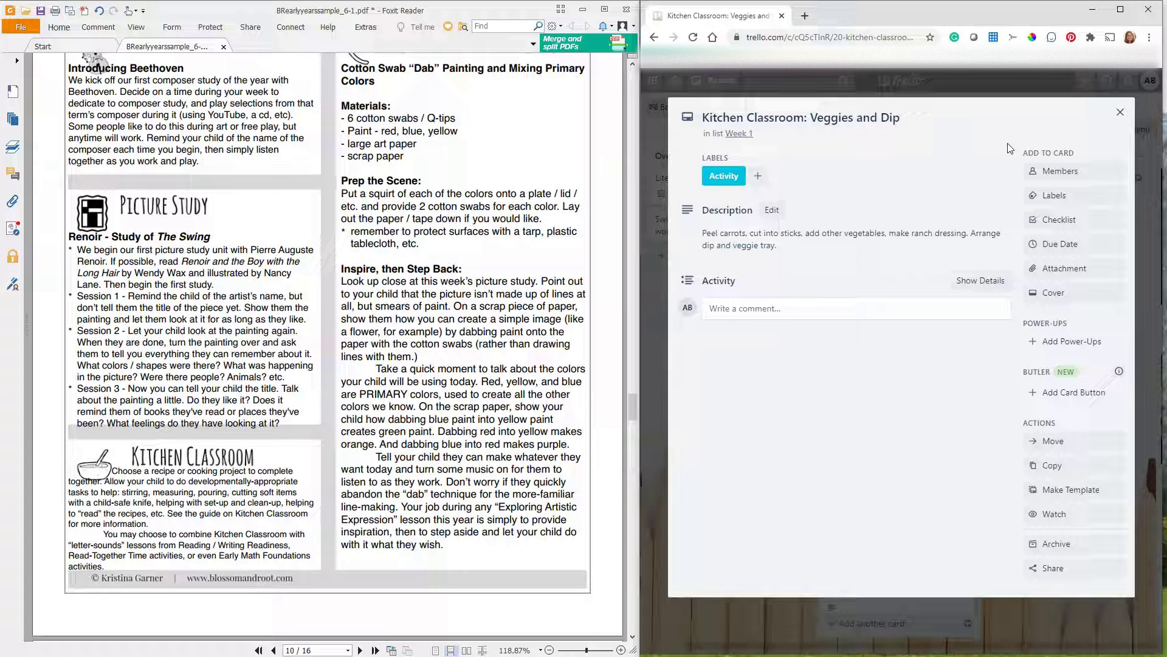
pyautogui.click(1121, 111)
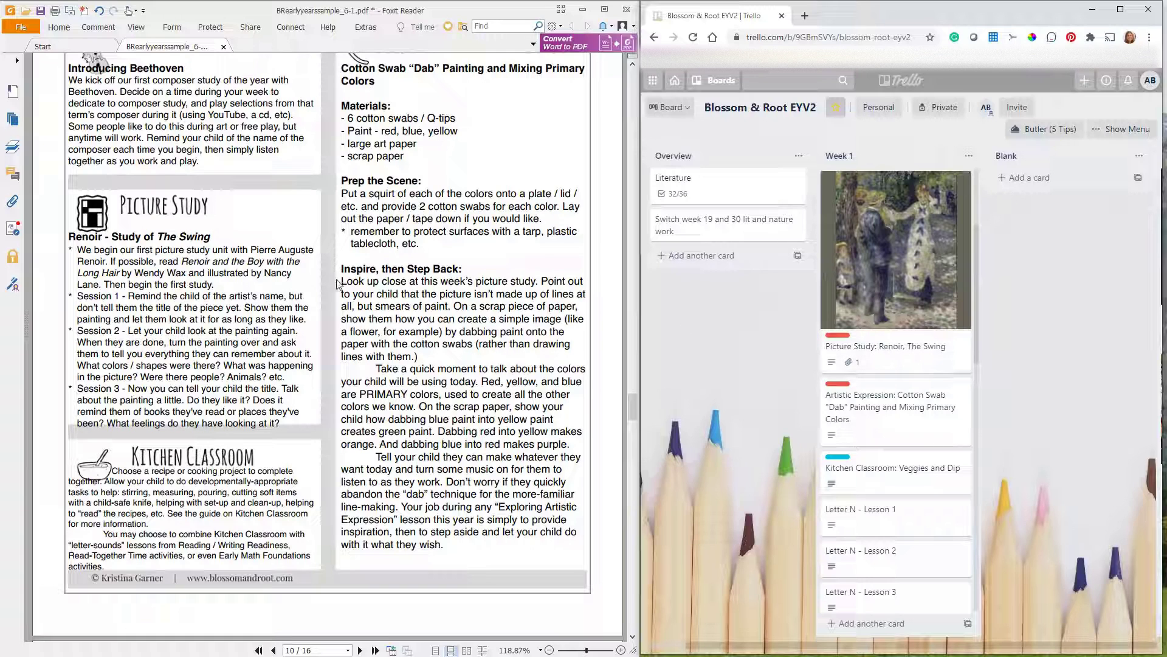
# - Line the PDF up on the Week 1 header and open the Artistic Expression: Cotton Swab 'Dab' Painting card
pyautogui.scroll(3, 324, 316)
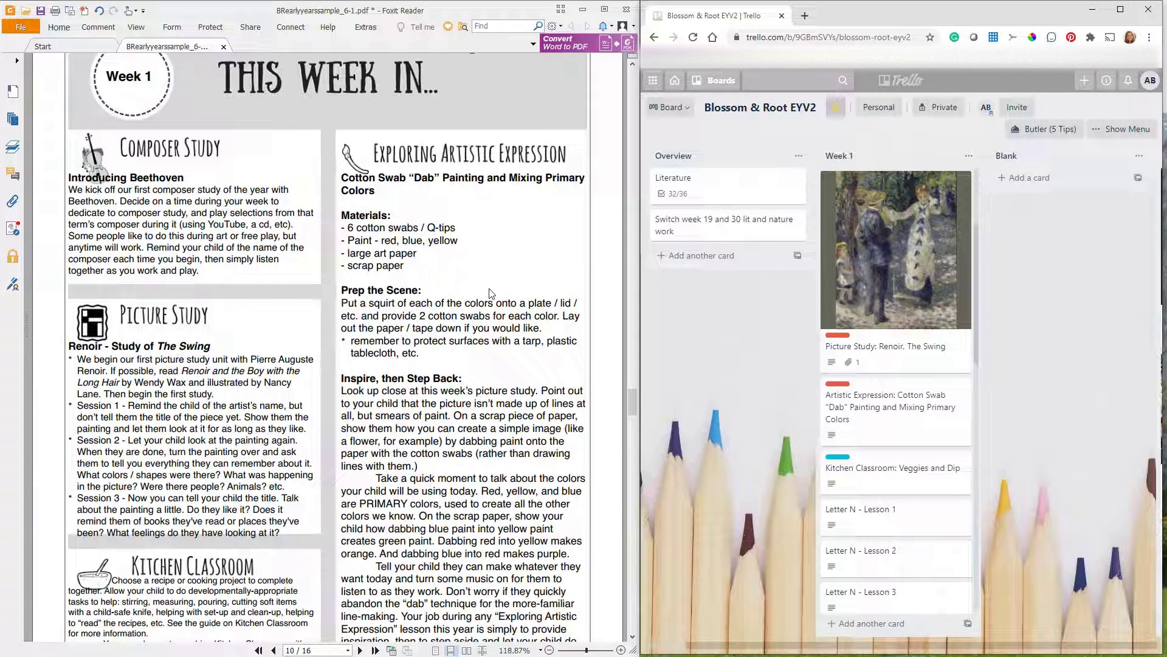
pyautogui.scroll(-3, 535, 346)
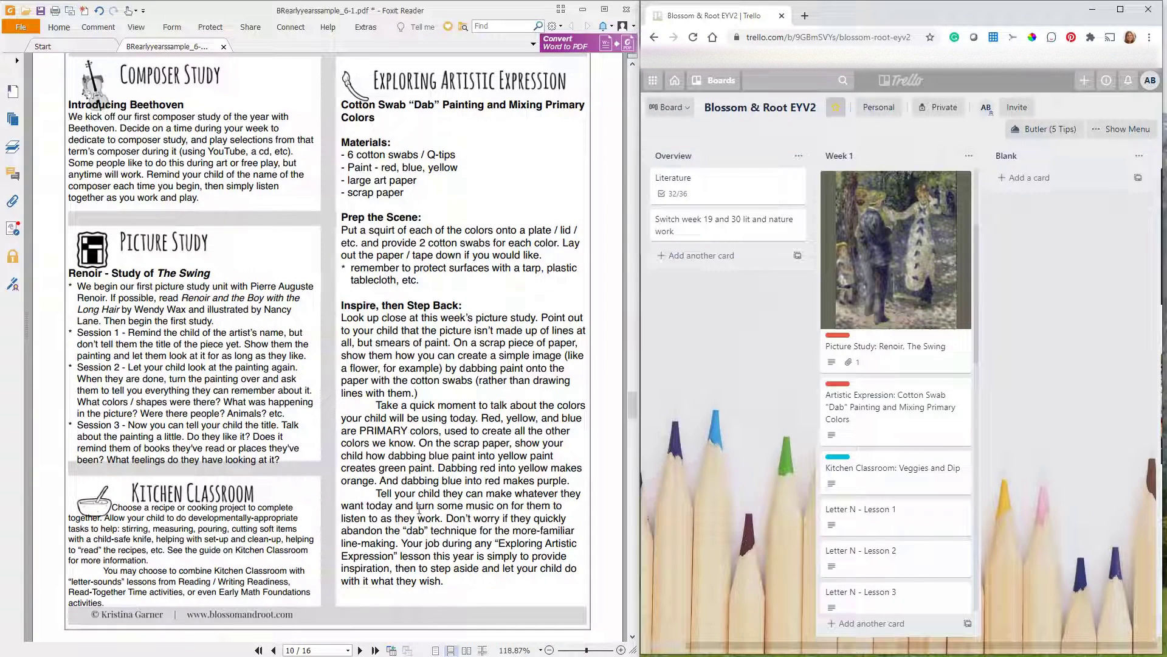
pyautogui.click(882, 397)
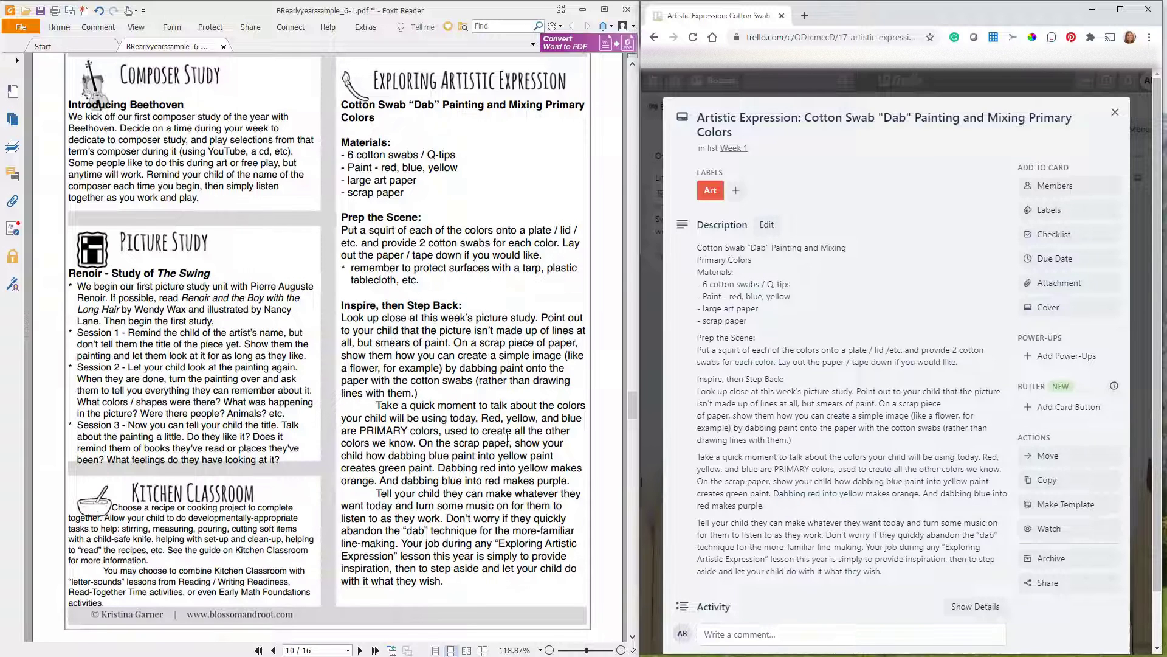
# - Close the Artistic Expression card and scroll the PDF toward the Reading/Writing Readiness page
pyautogui.click(1116, 115)
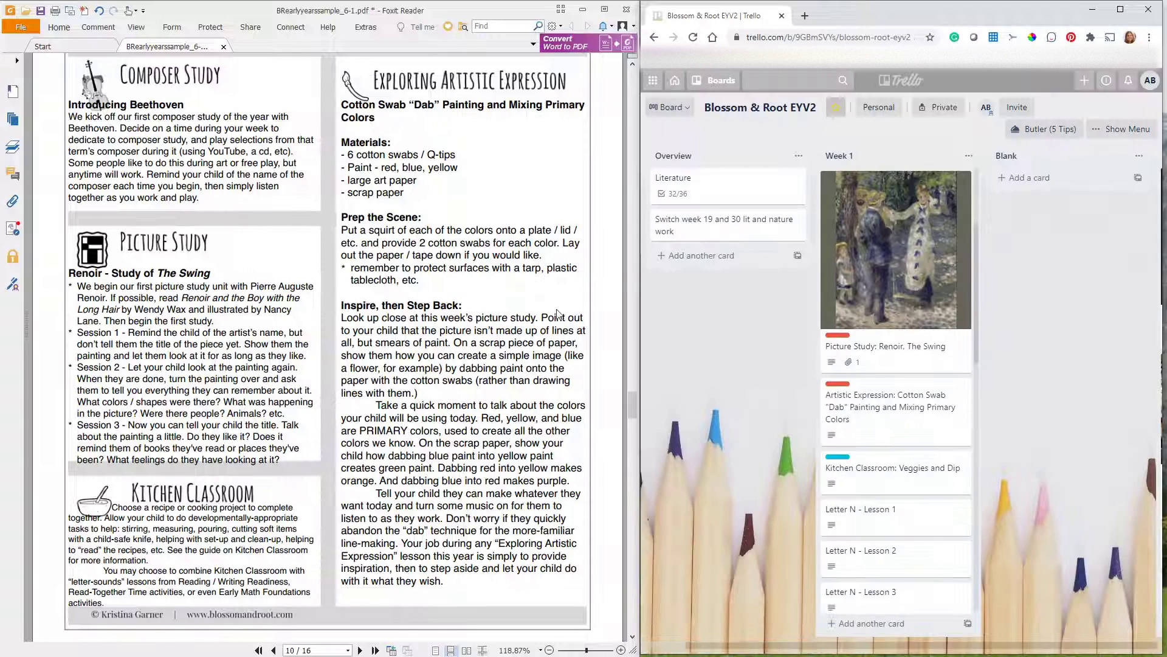
pyautogui.scroll(-5, 474, 348)
# - Scroll the PDF to page 11's Read-Together plans and compare against the Letter N - Lesson 1 card
pyautogui.scroll(-13, 474, 348)
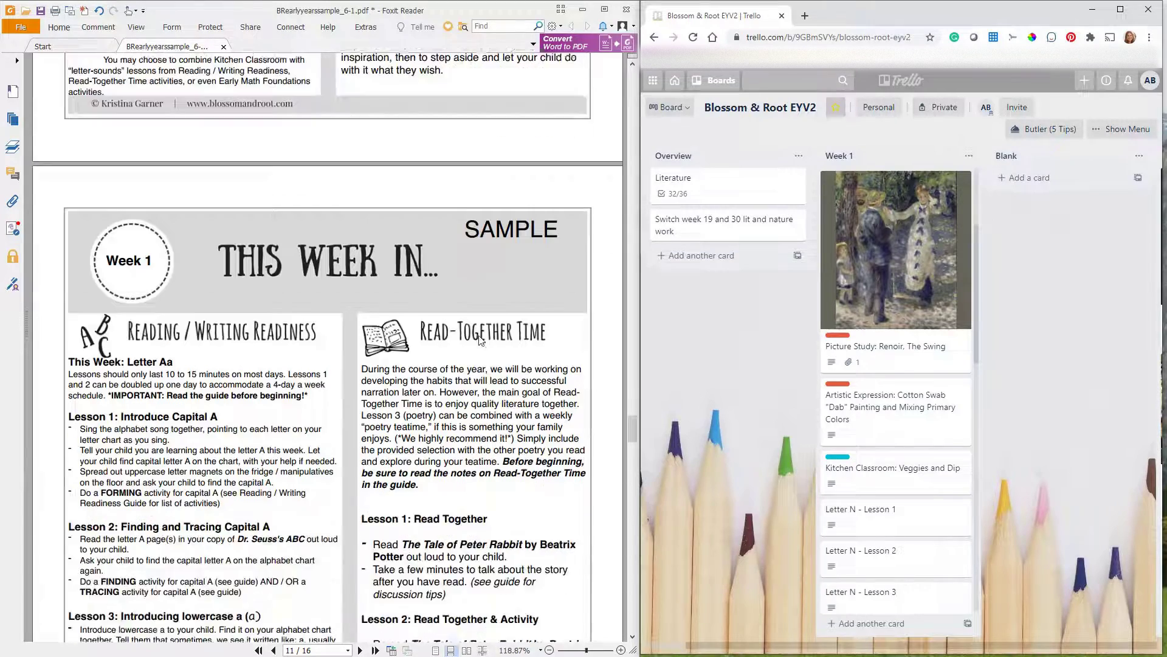
pyautogui.scroll(-2, 493, 331)
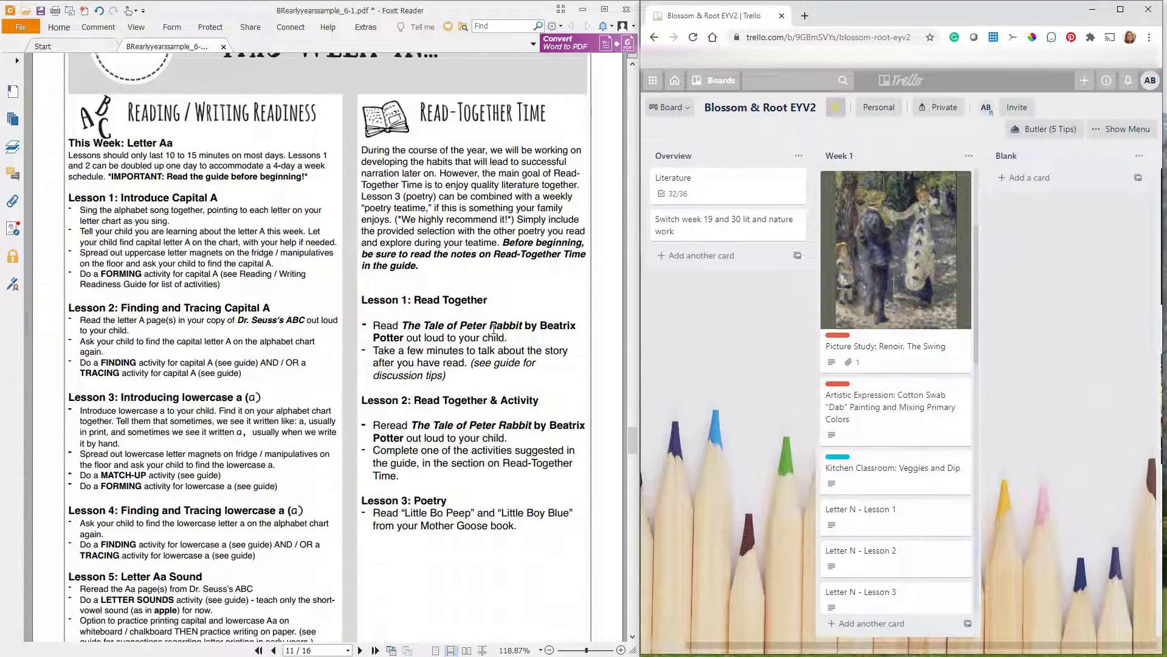
pyautogui.scroll(-1, 493, 331)
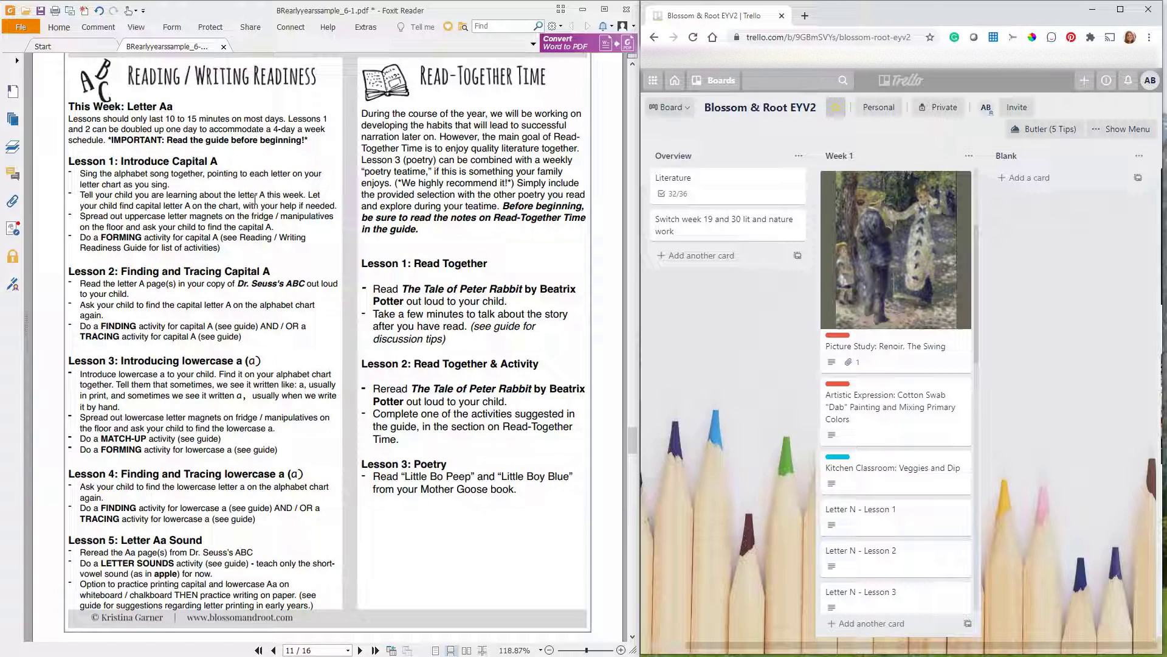
pyautogui.scroll(-5, 906, 274)
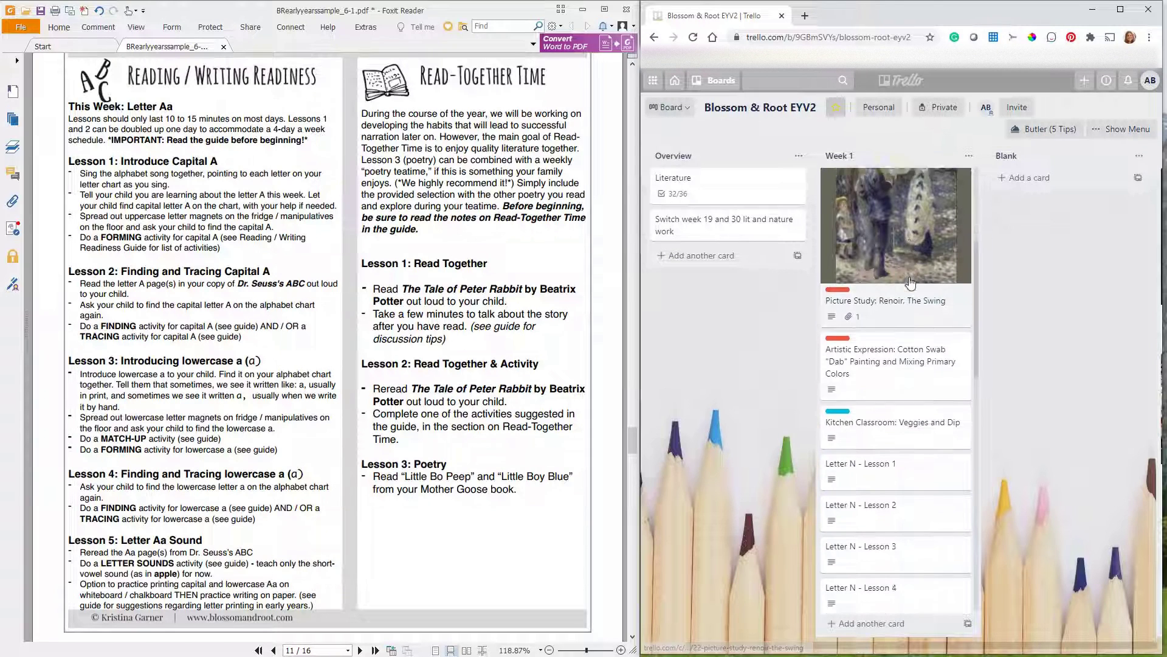
pyautogui.scroll(1, 906, 274)
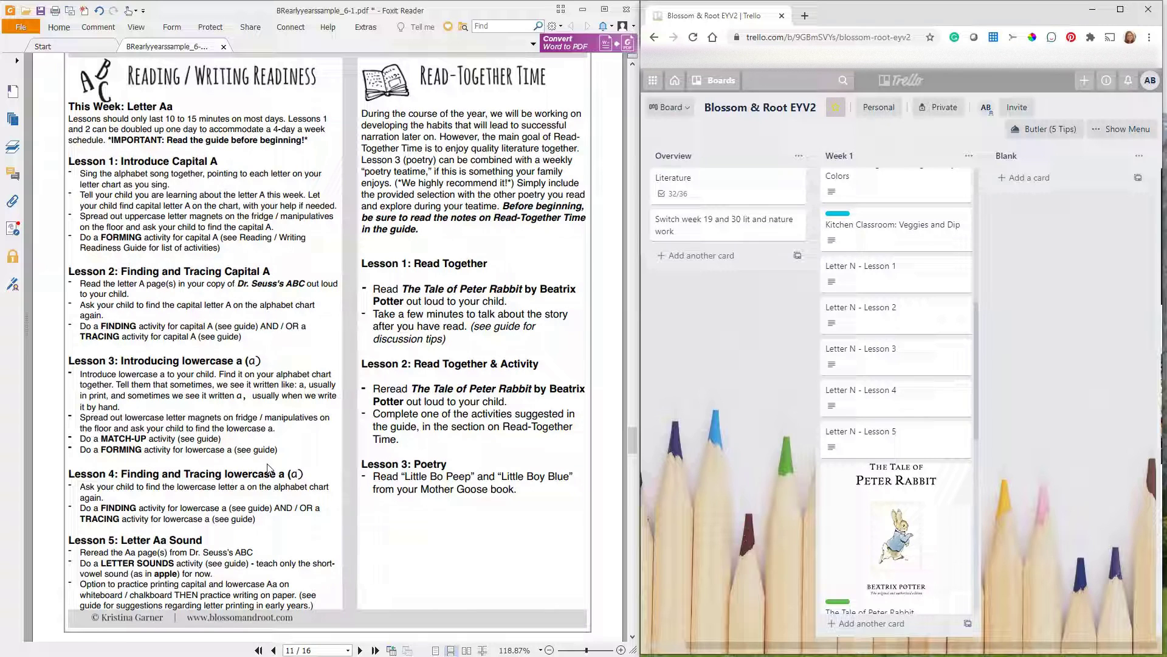
pyautogui.click(860, 268)
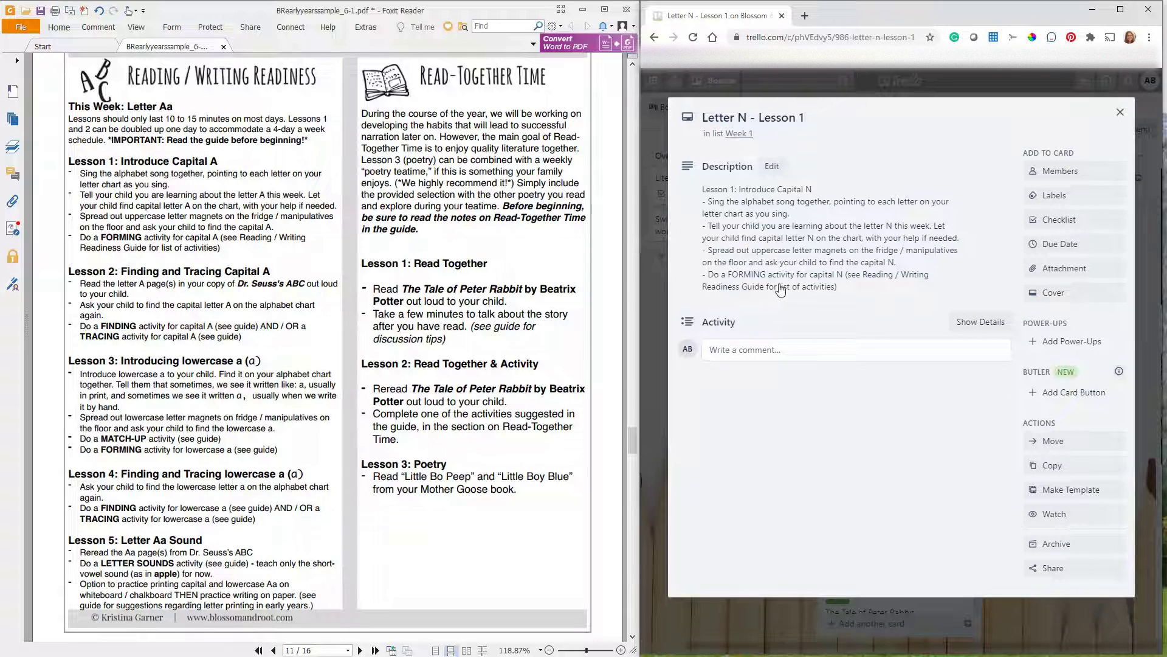
pyautogui.click(1120, 114)
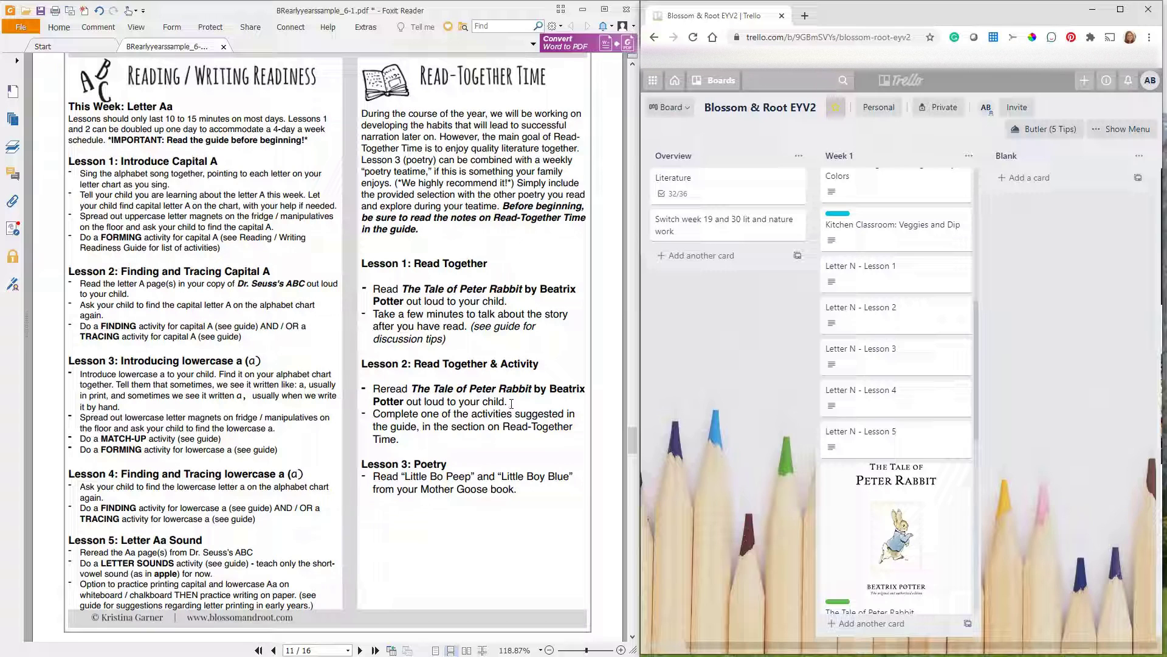
pyautogui.scroll(-4, 893, 371)
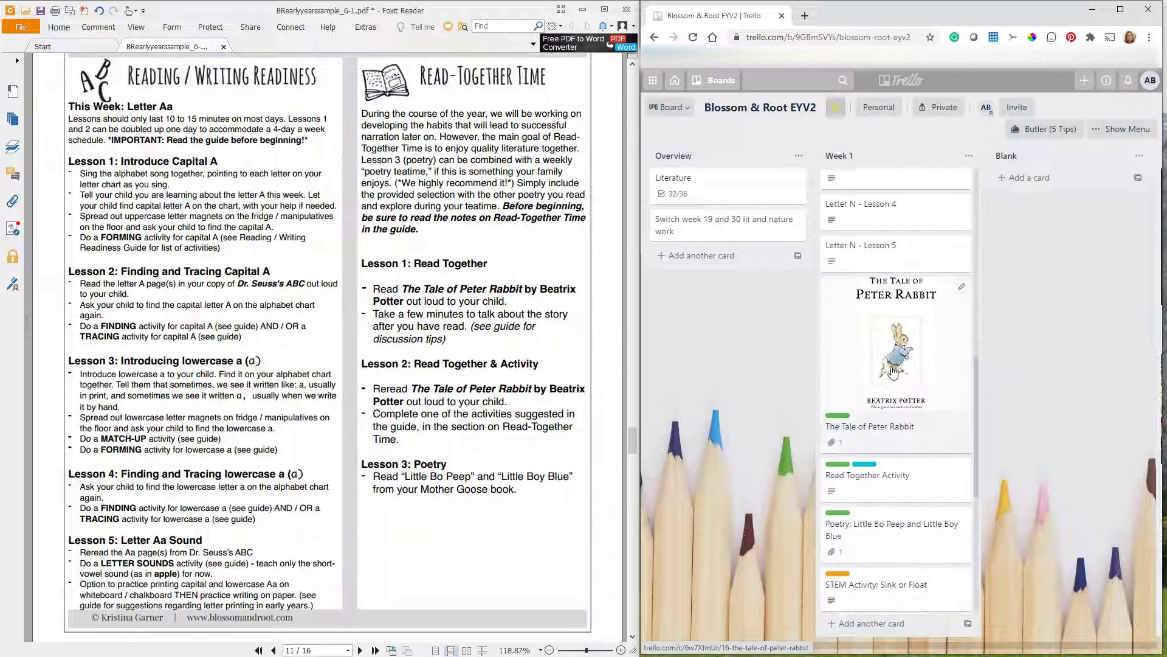
pyautogui.click(902, 327)
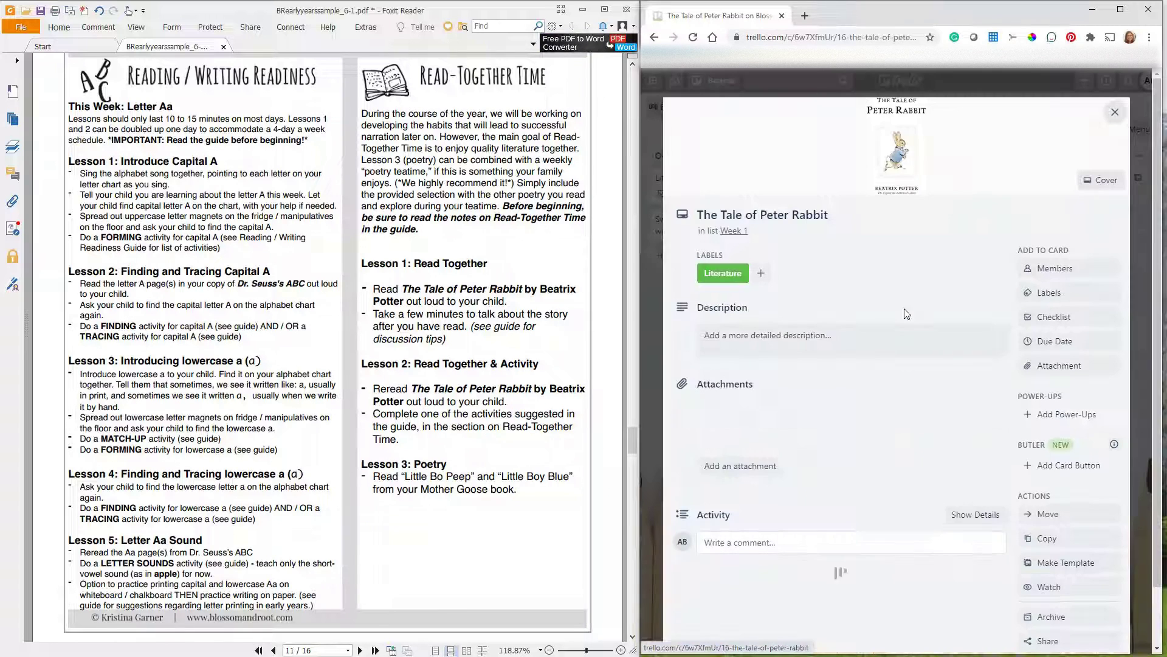
pyautogui.click(1115, 112)
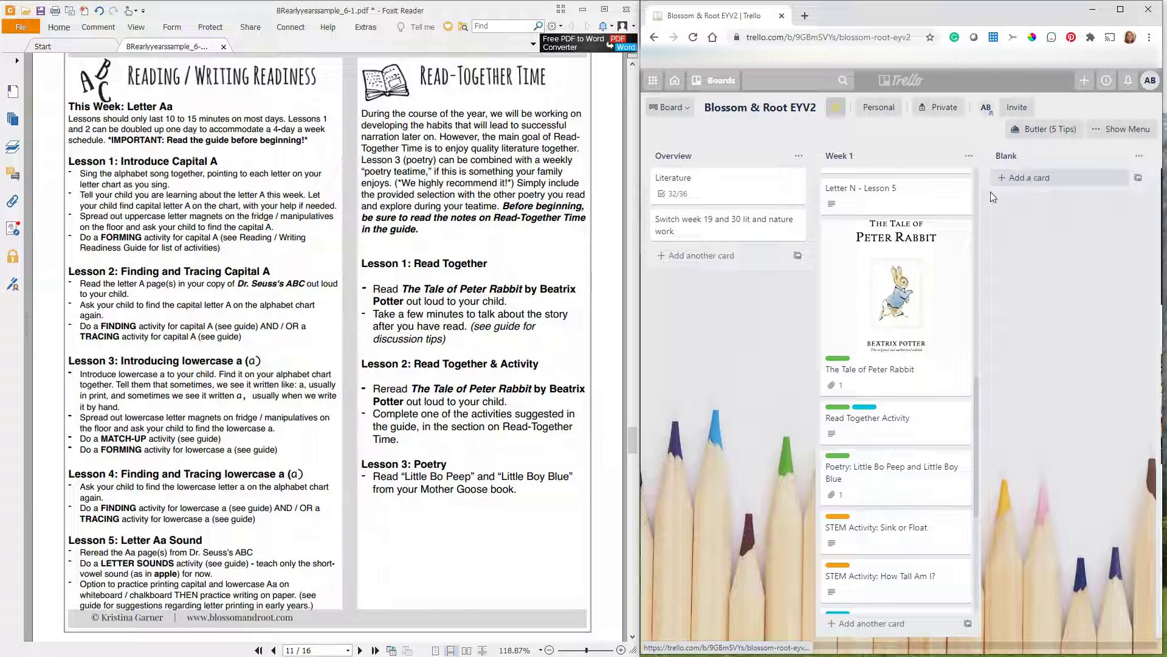
pyautogui.click(891, 430)
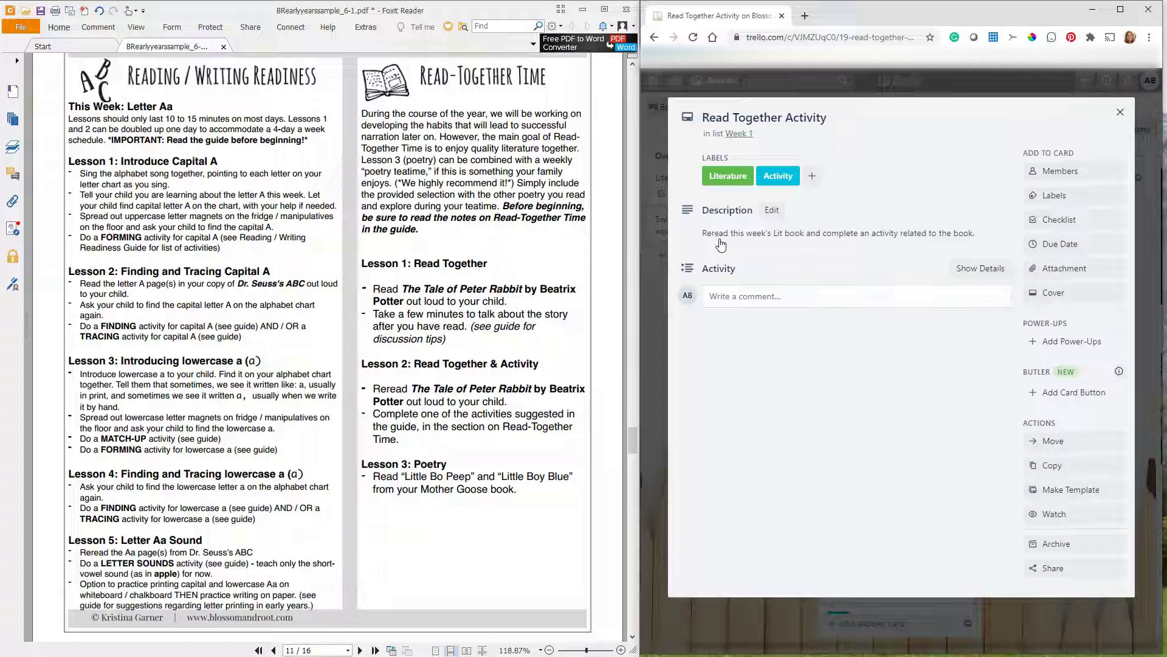
pyautogui.click(1120, 112)
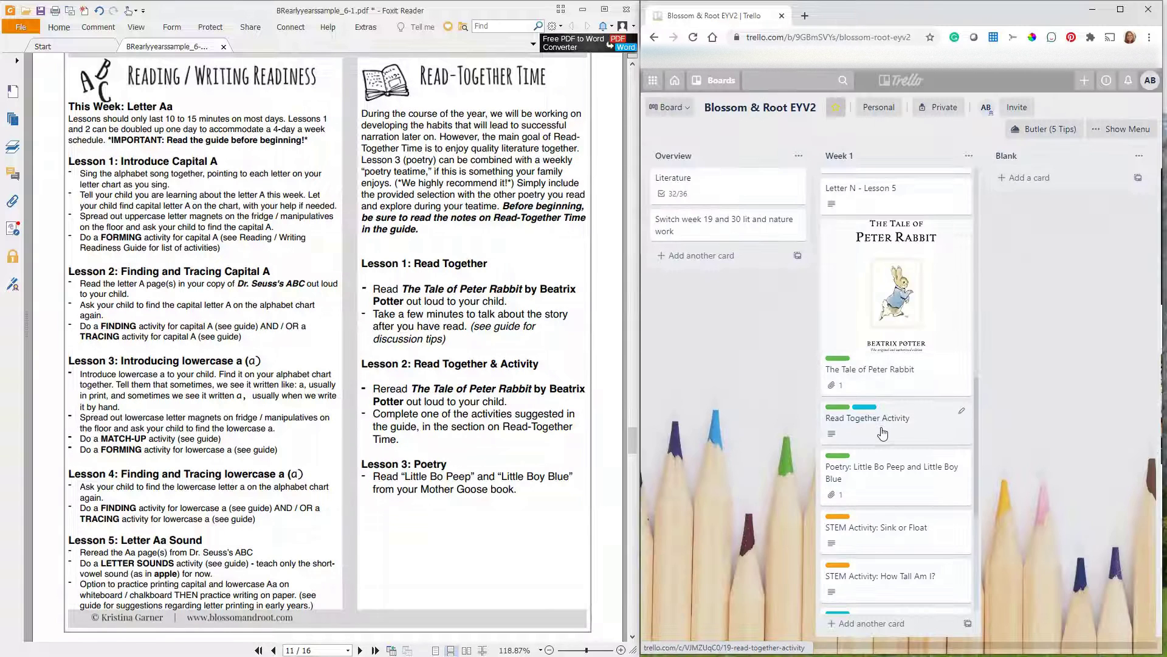
pyautogui.click(865, 476)
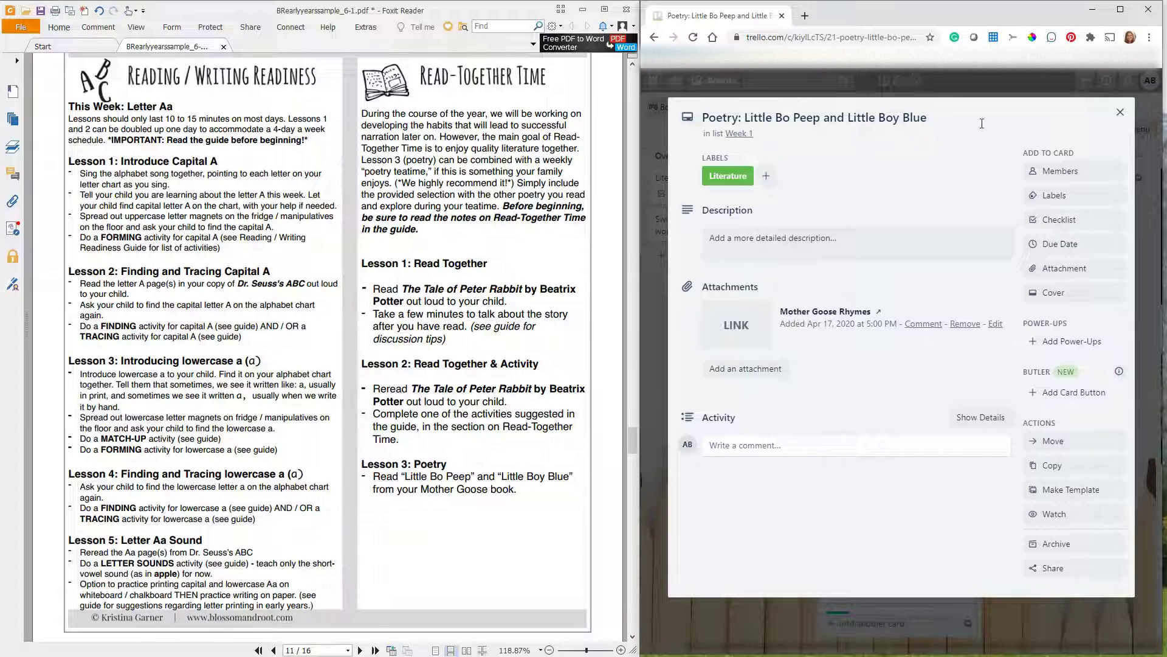
pyautogui.click(1121, 112)
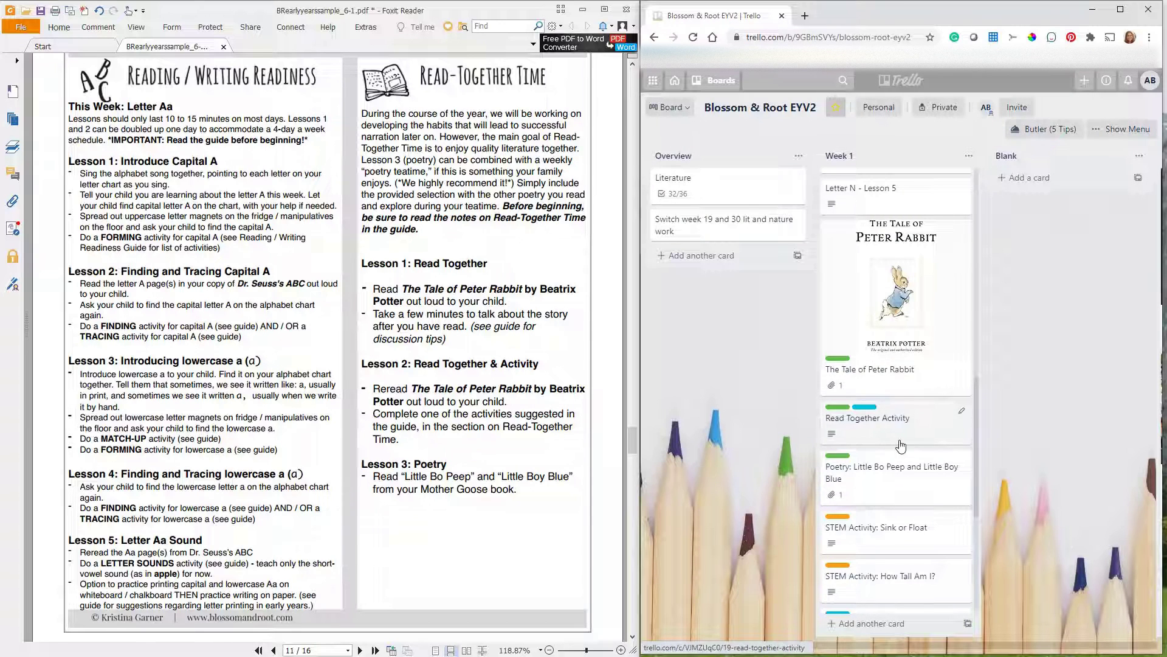
pyautogui.scroll(-1, 901, 446)
pyautogui.scroll(-8, 475, 467)
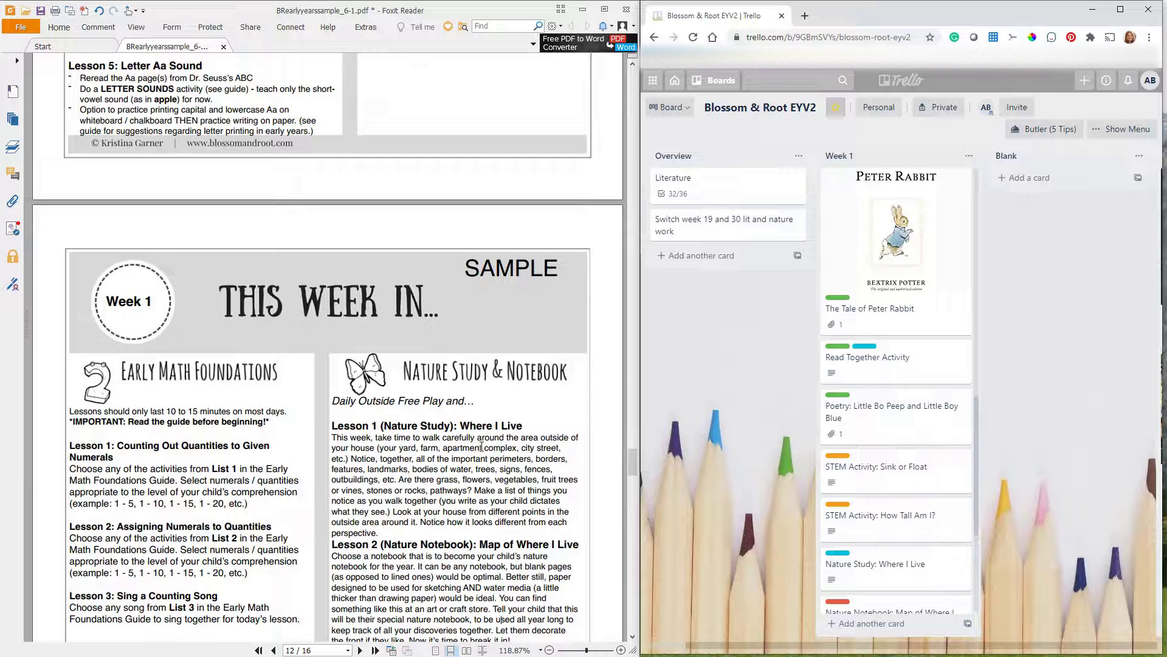
pyautogui.scroll(-7, 482, 446)
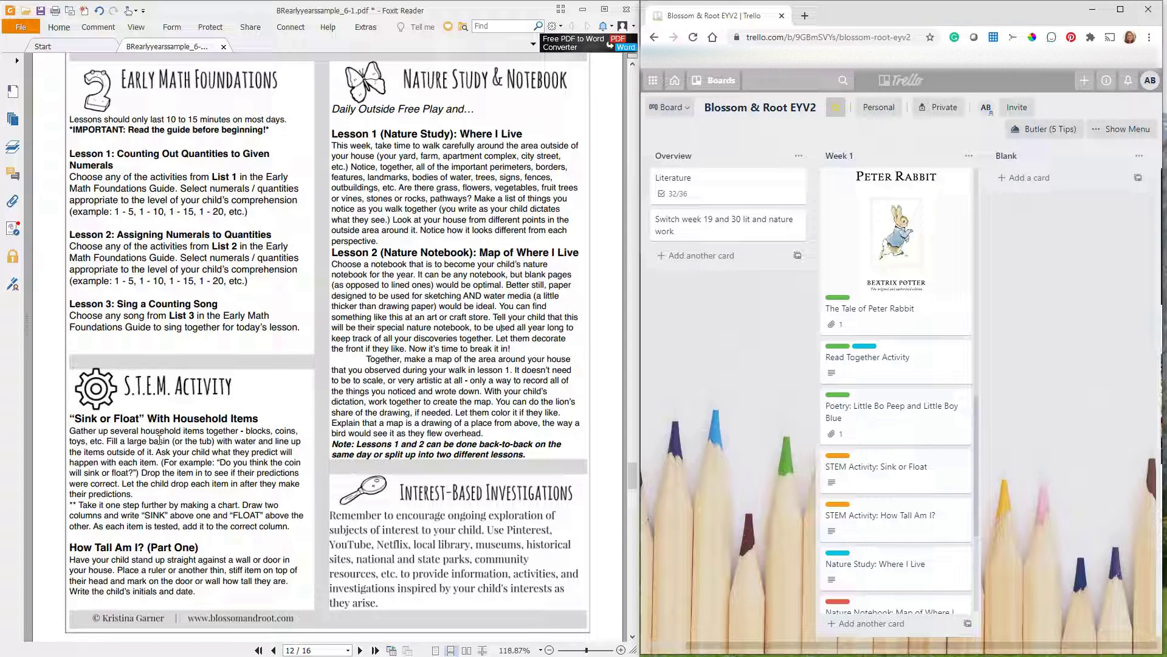
pyautogui.click(890, 479)
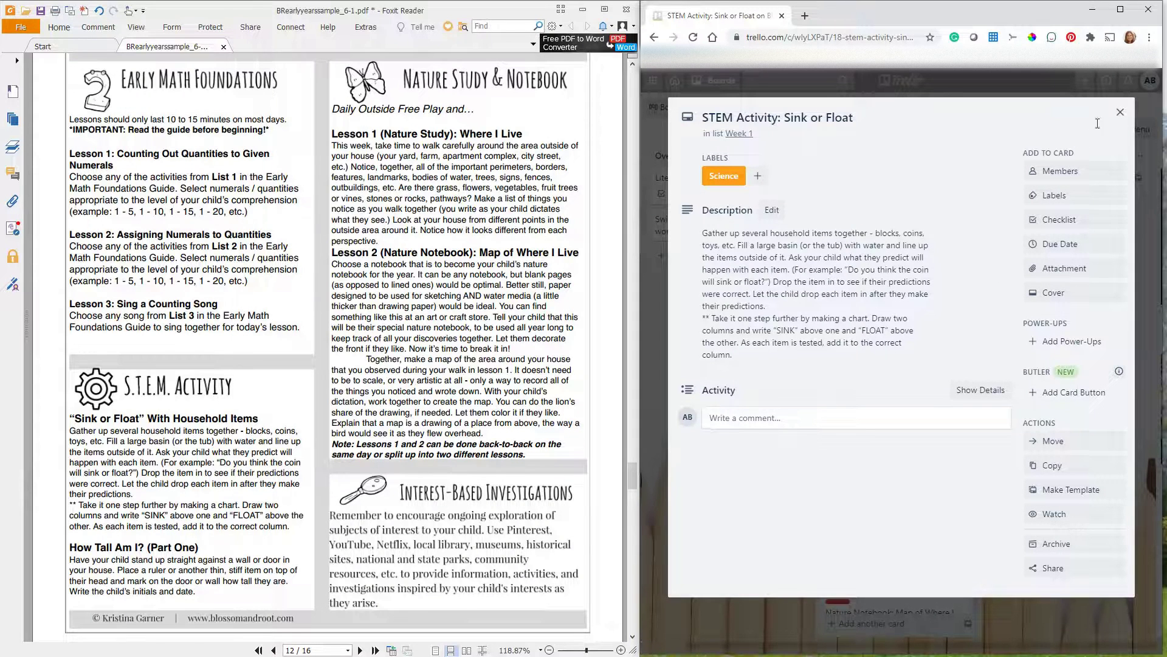
pyautogui.click(1122, 112)
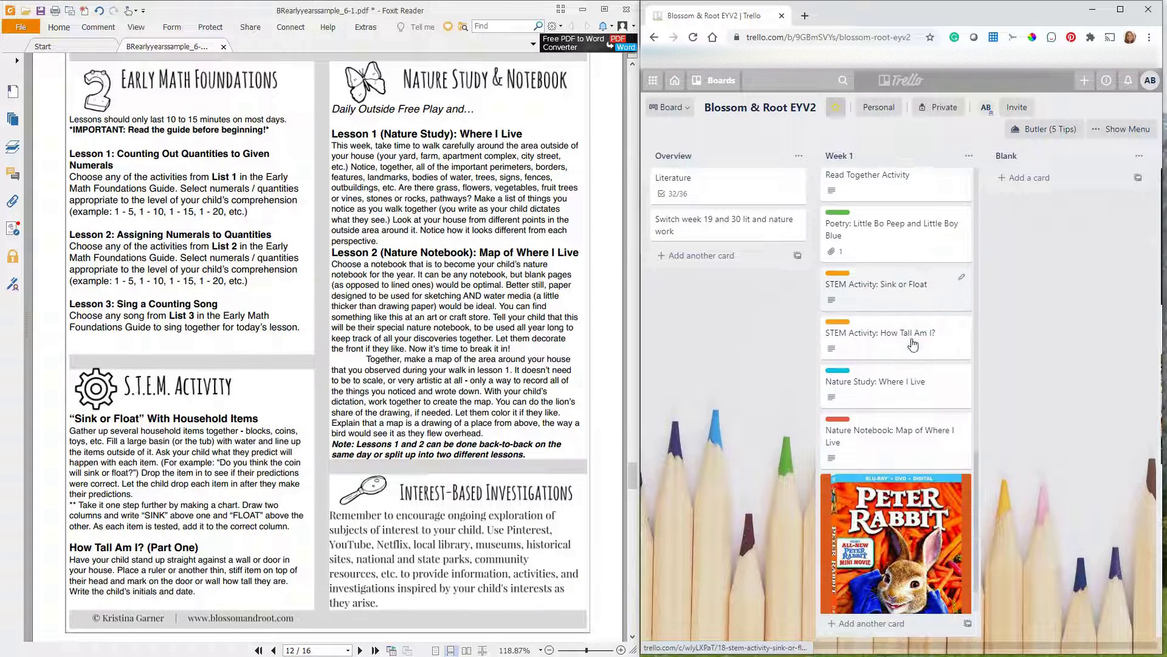
pyautogui.click(889, 385)
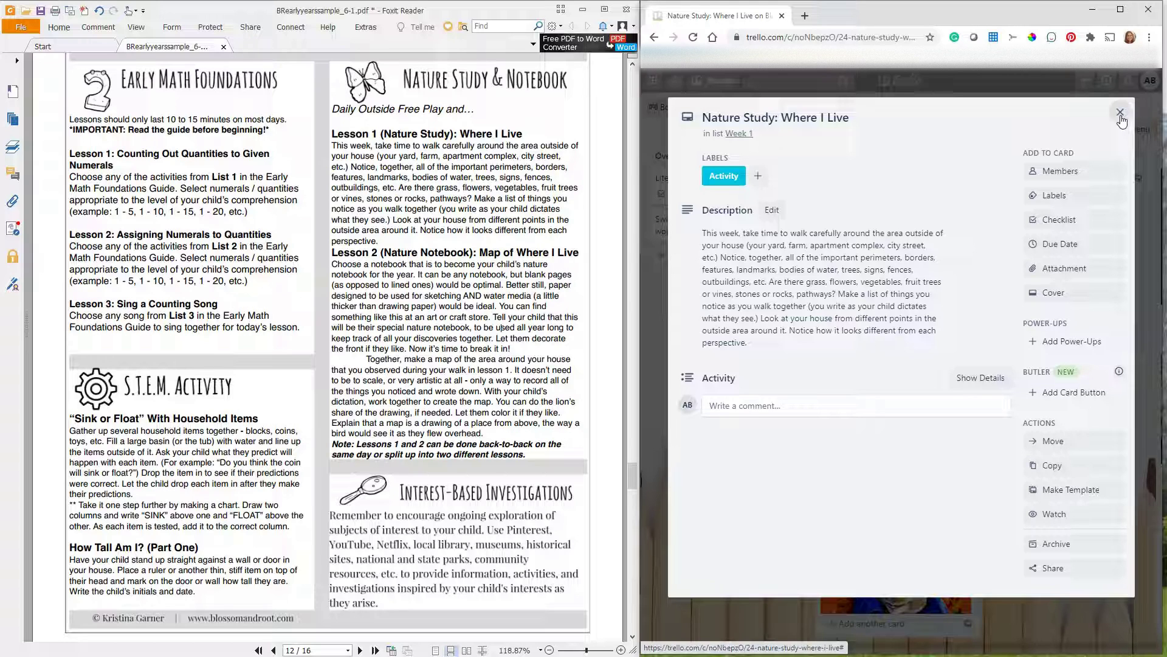
pyautogui.click(1121, 114)
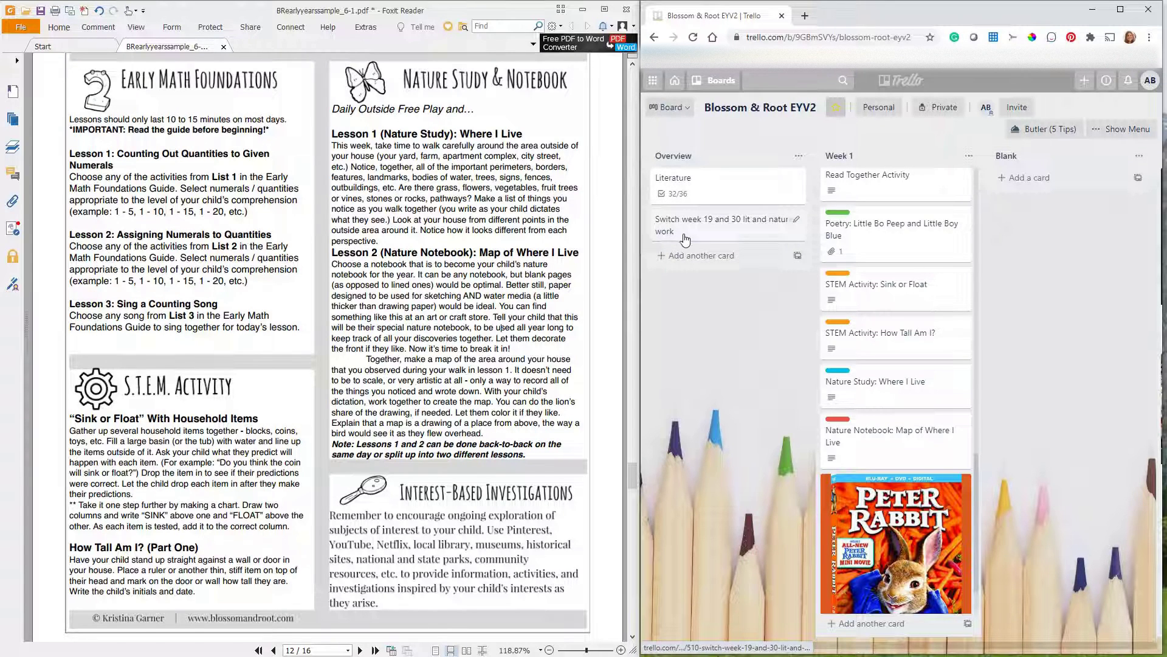
pyautogui.click(714, 196)
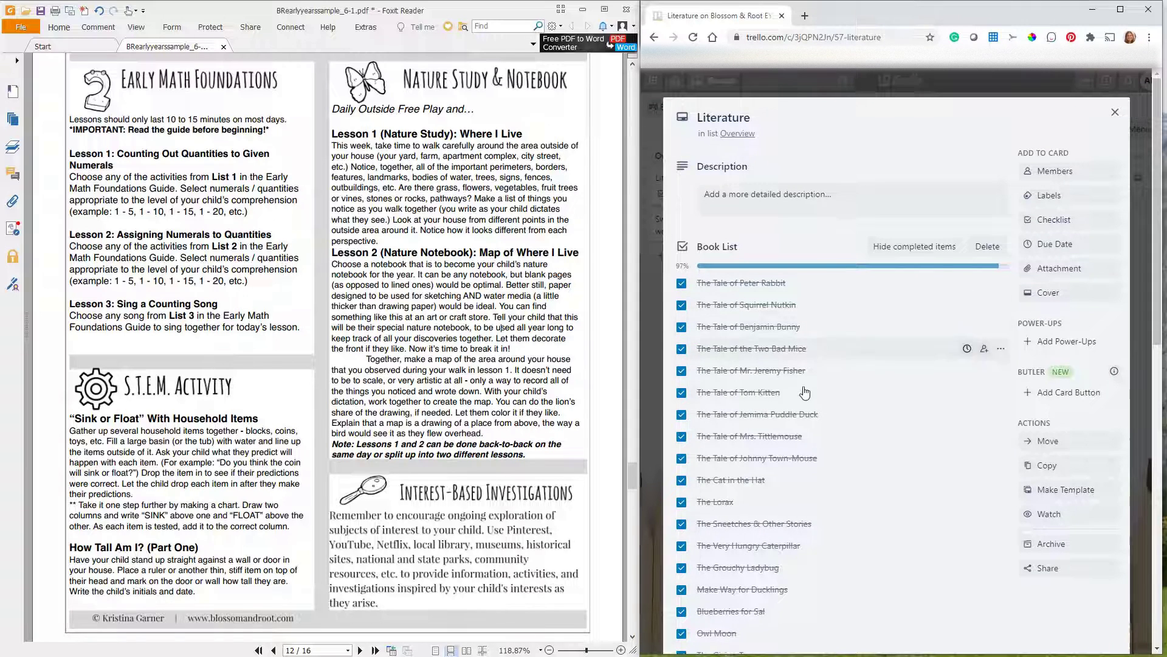
pyautogui.click(1114, 115)
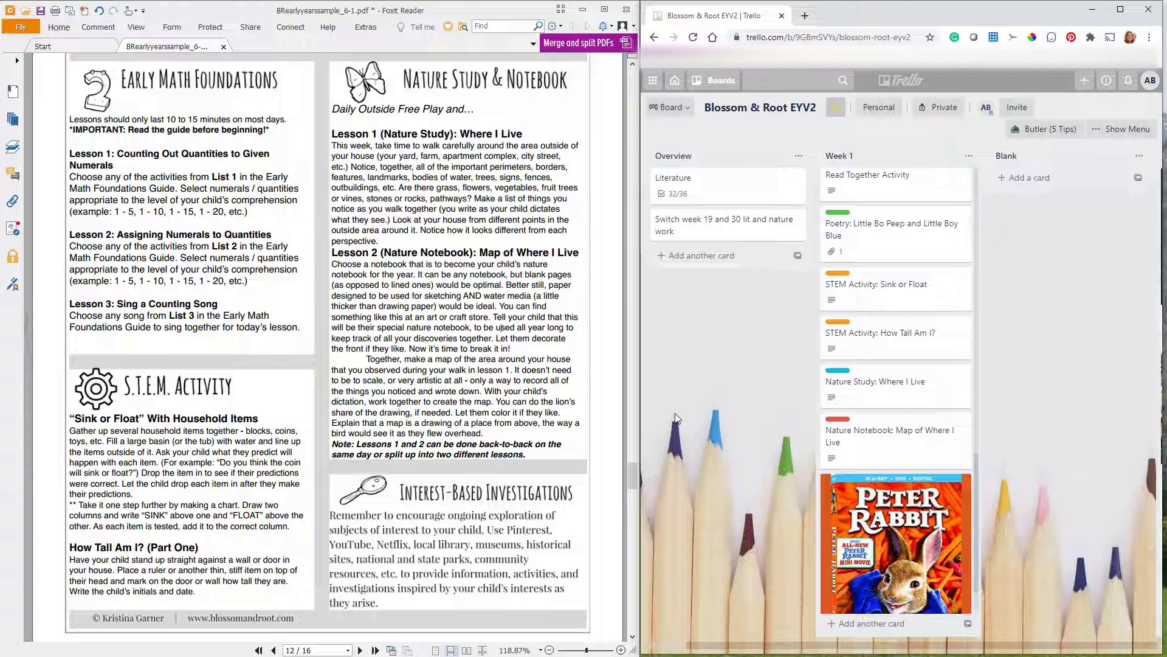
pyautogui.scroll(-1, 316, 391)
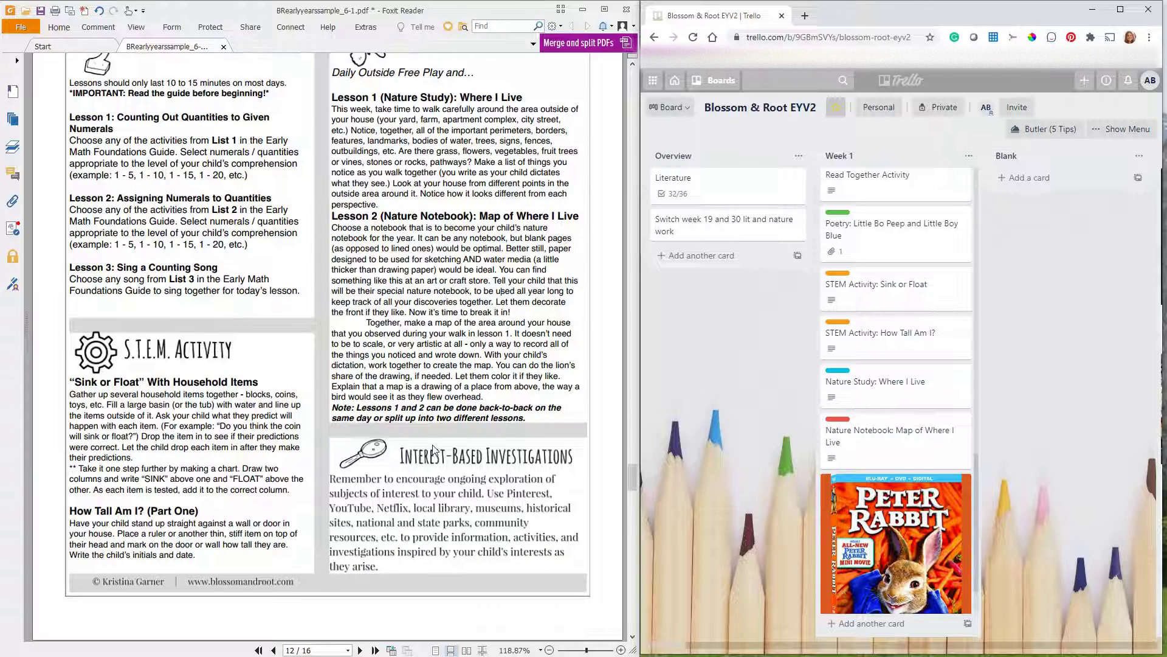
pyautogui.scroll(-1, 885, 477)
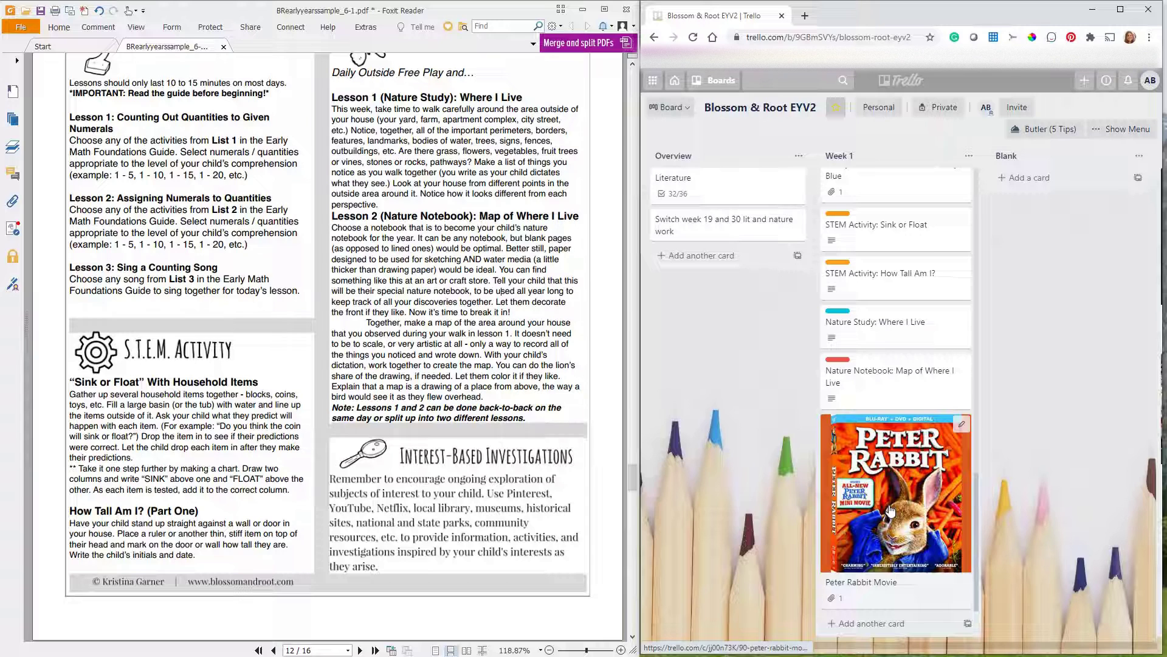
pyautogui.scroll(-15, 902, 508)
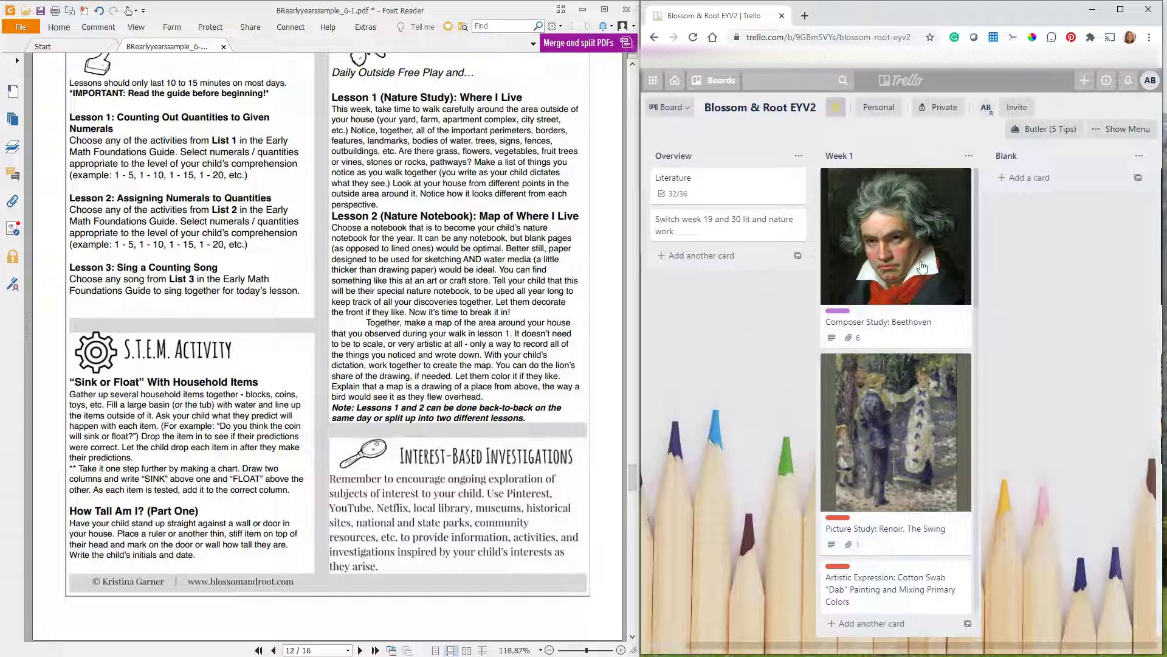
# - Create a duplicate of the Week 1 list with Copy List
pyautogui.click(969, 156)
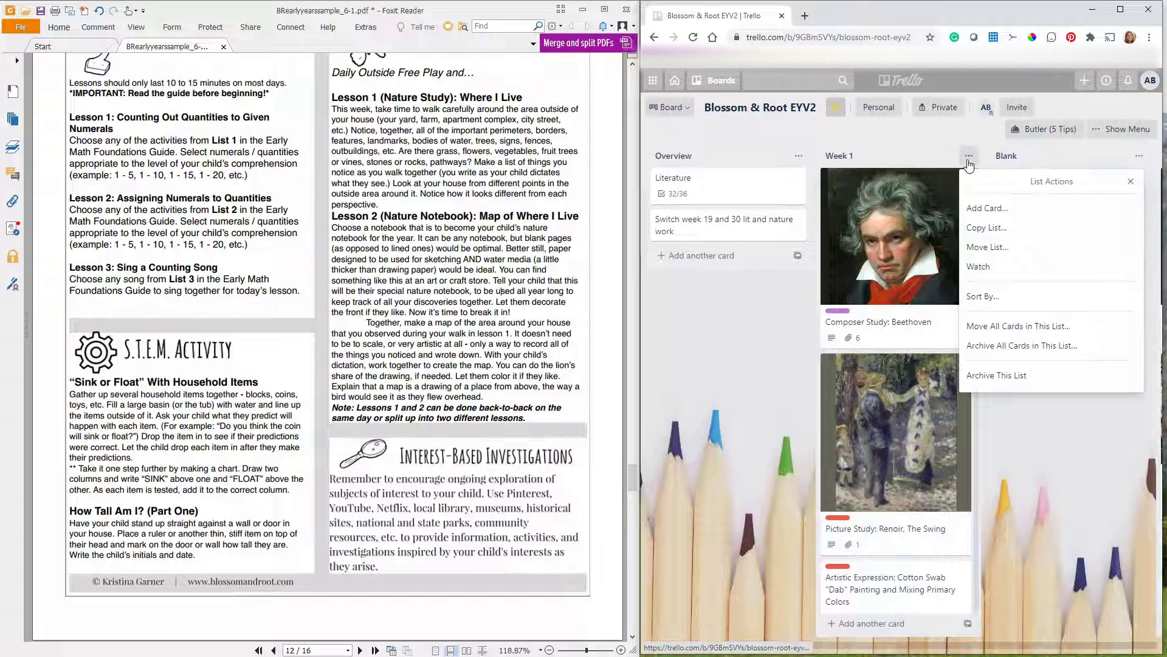
pyautogui.click(984, 228)
pyautogui.click(999, 282)
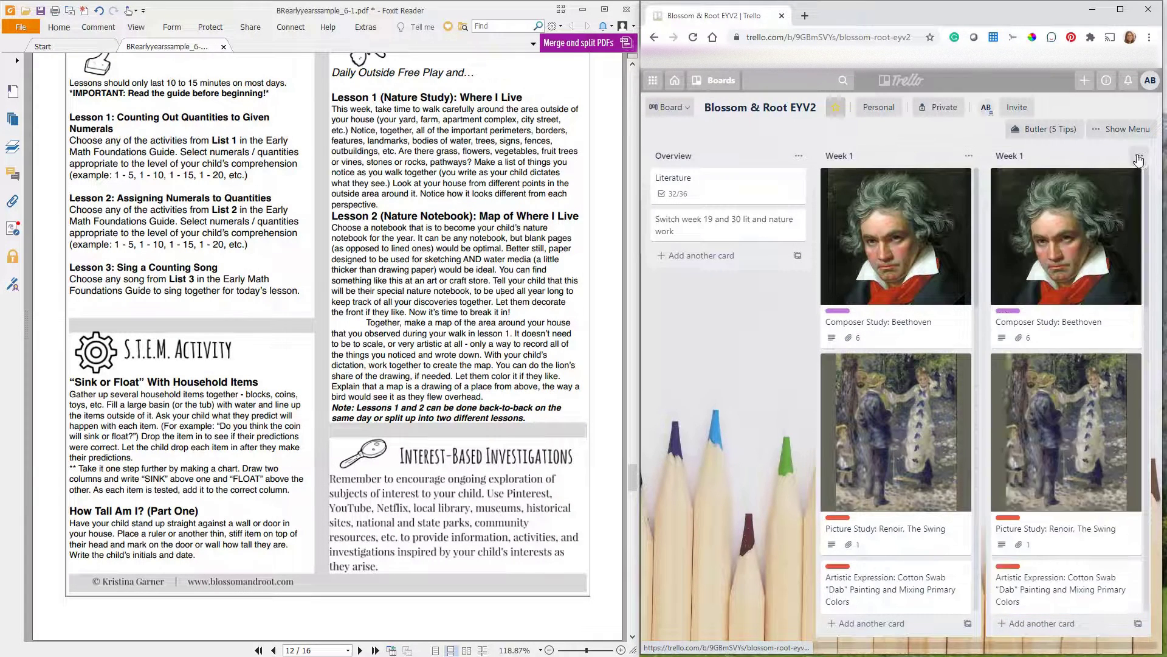
# - Move the copied Week 1 list to the This Week board
pyautogui.click(1140, 157)
pyautogui.click(1016, 246)
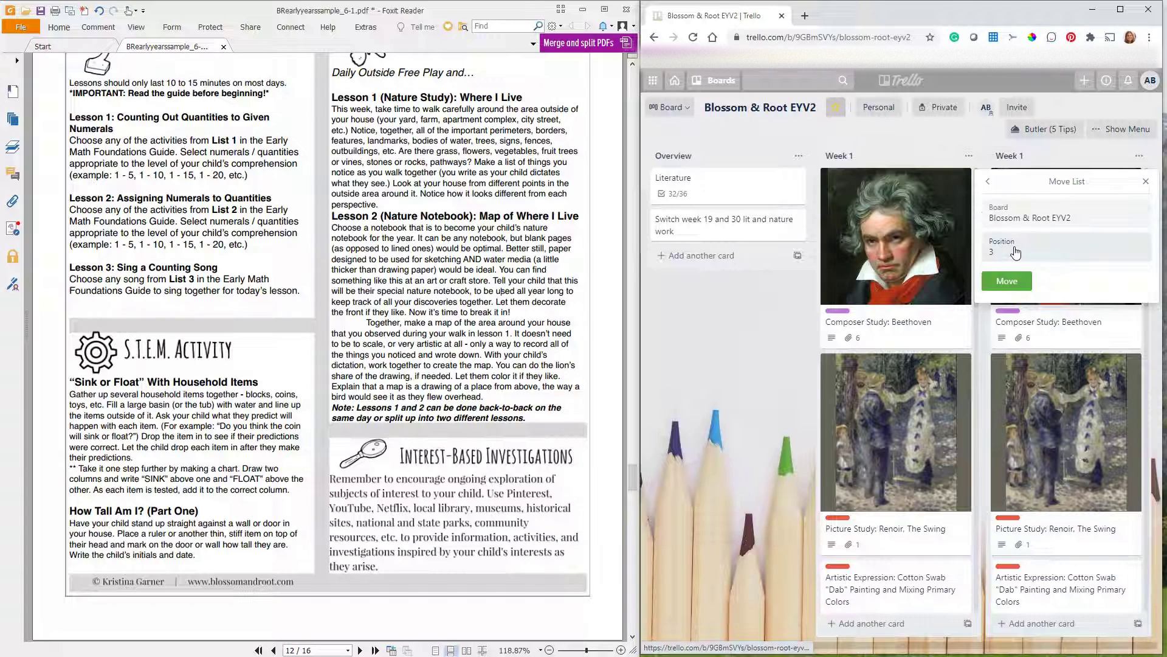
pyautogui.click(1020, 220)
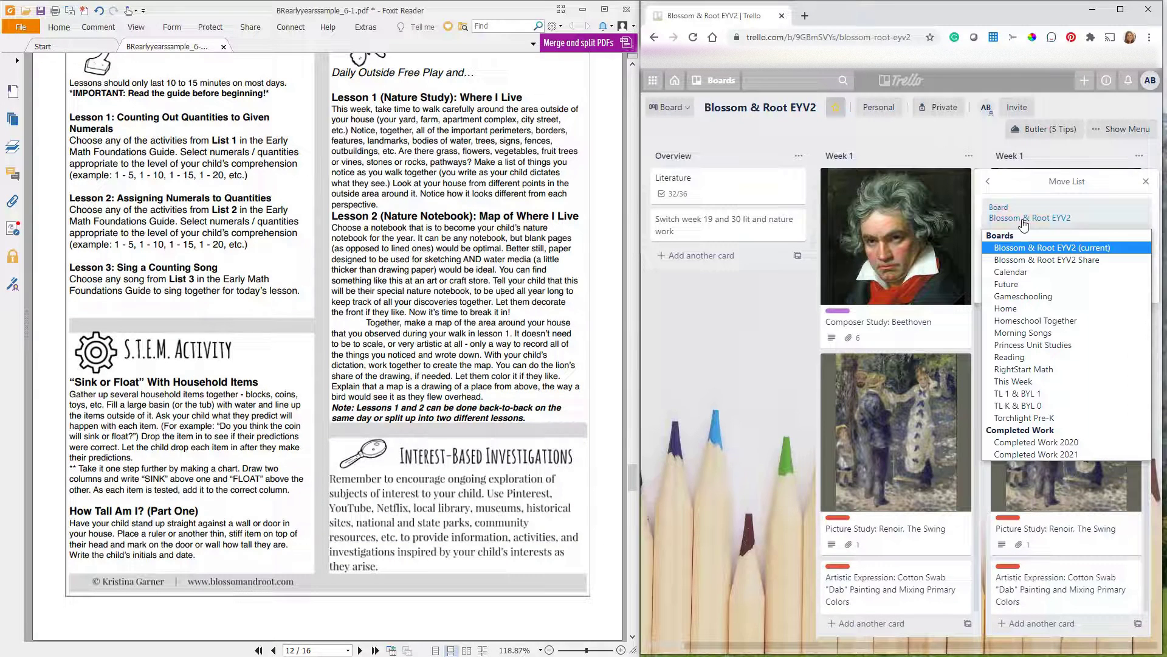
pyautogui.click(1014, 381)
pyautogui.click(1007, 282)
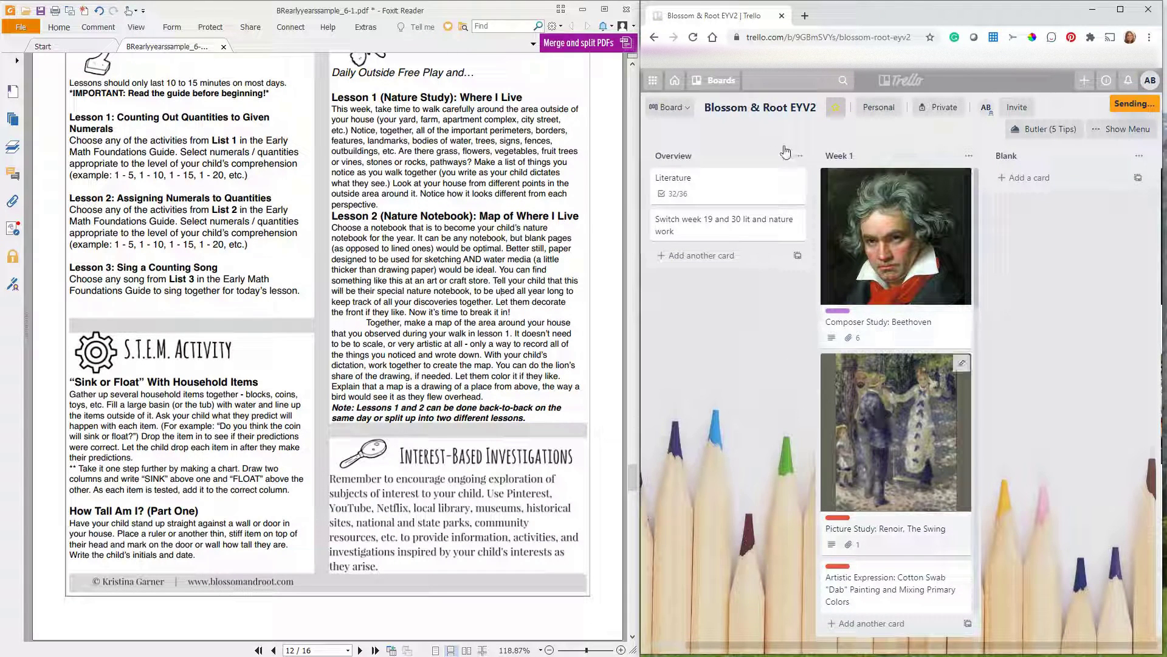
pyautogui.click(717, 81)
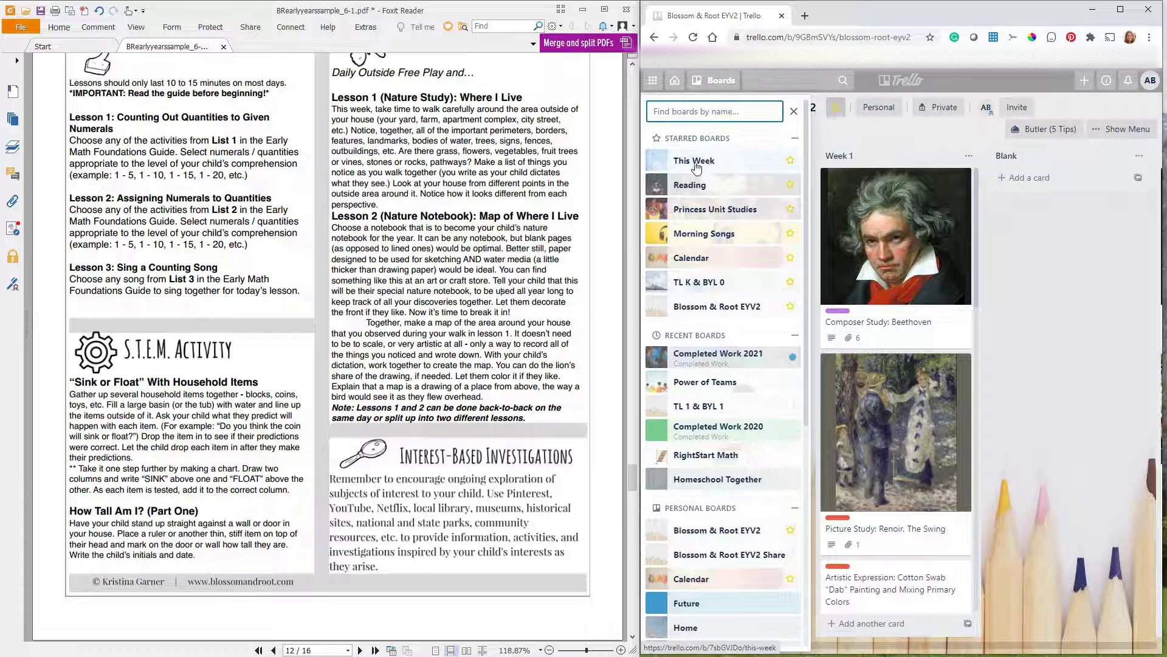
pyautogui.click(1009, 308)
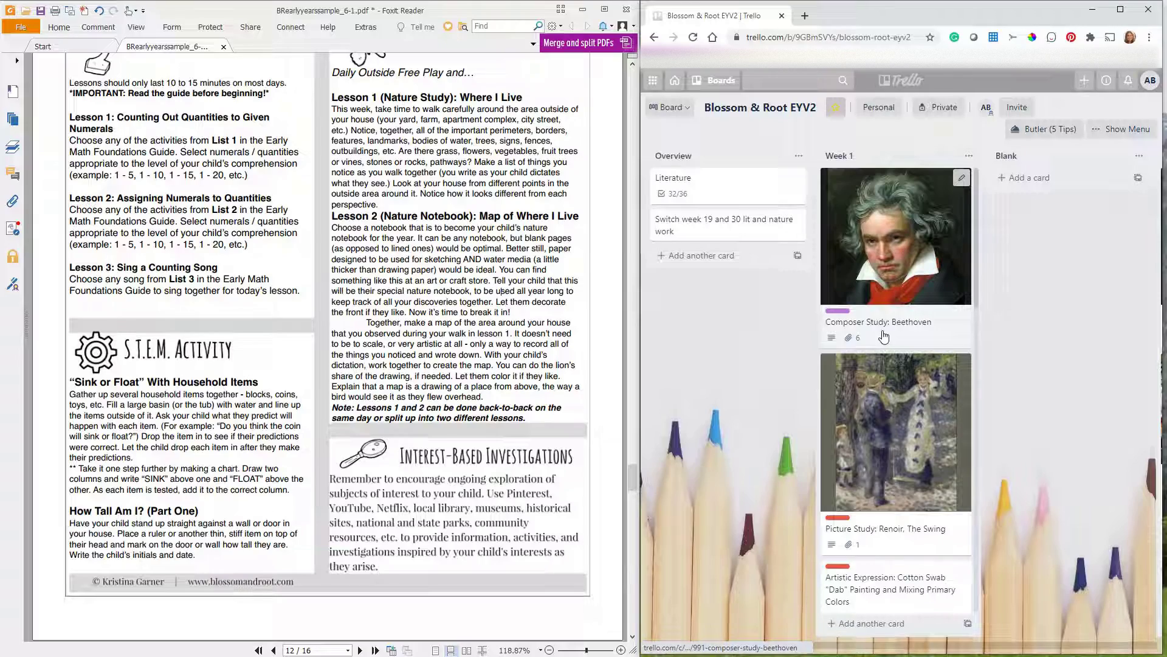
pyautogui.scroll(8, 402, 378)
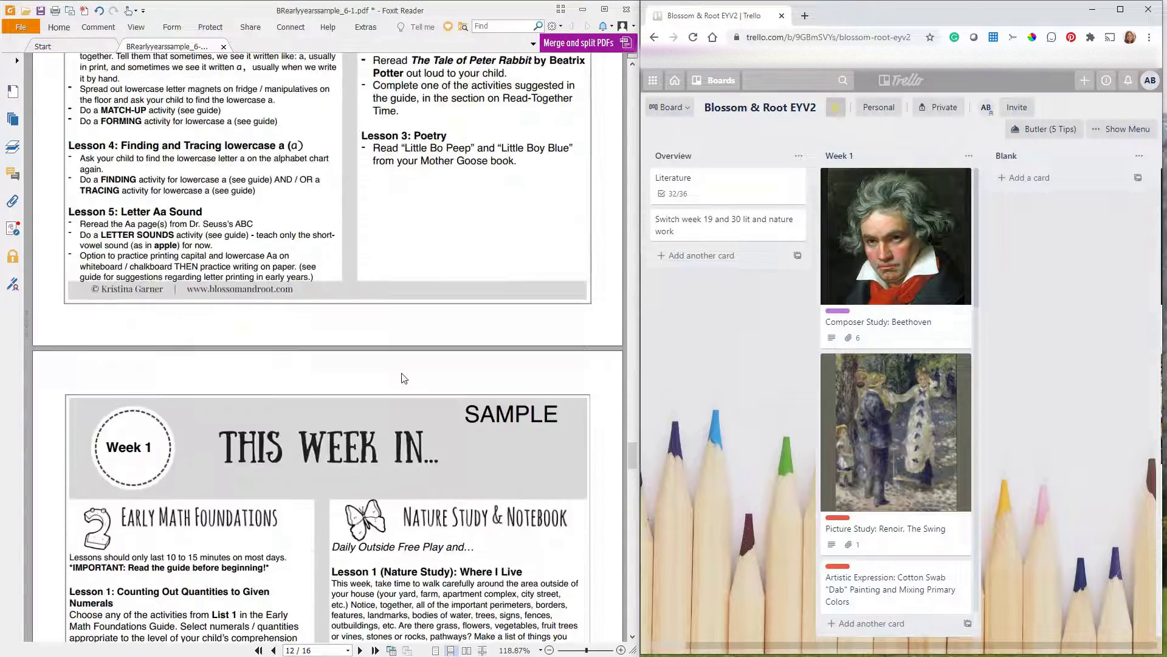
pyautogui.scroll(15, 404, 378)
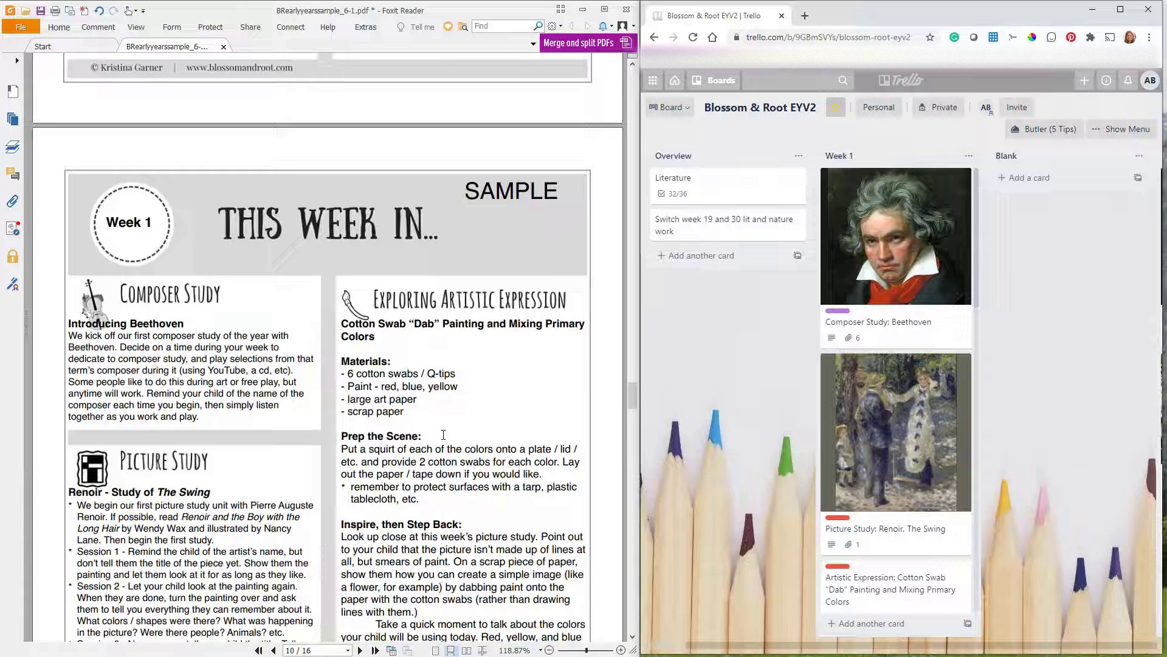
pyautogui.scroll(8, 443, 434)
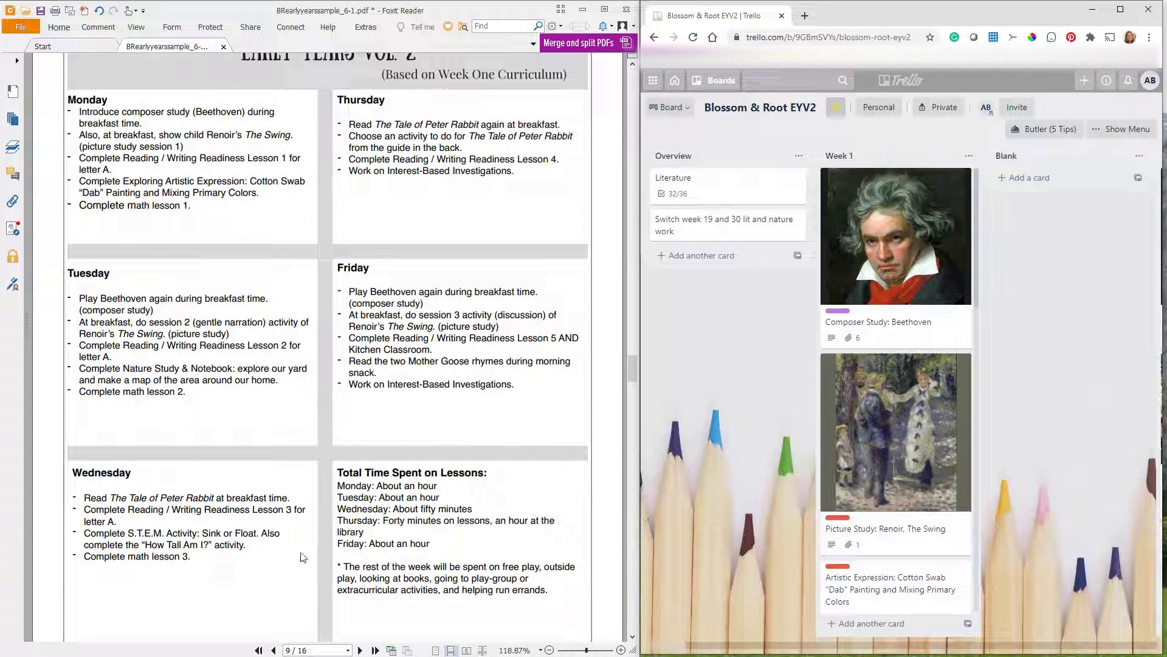